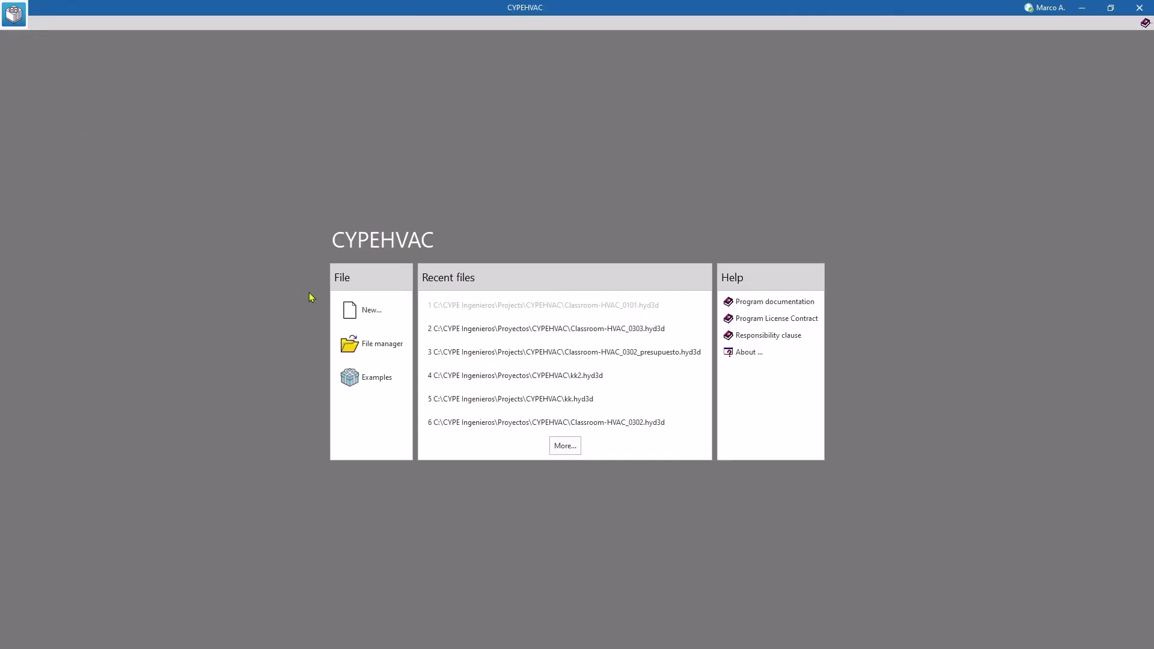
# - Create a new job named Classroom-HVAC_0101 with the description "New work from CAD documentation"
pyautogui.click(388, 310)
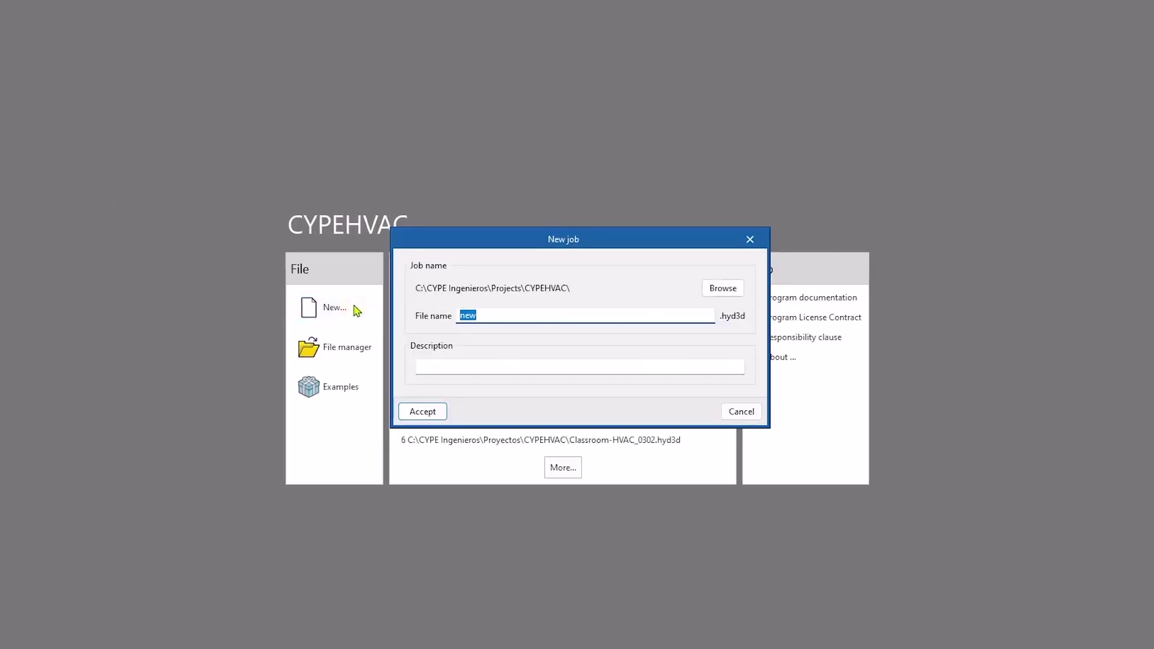
pyautogui.press('super+v')
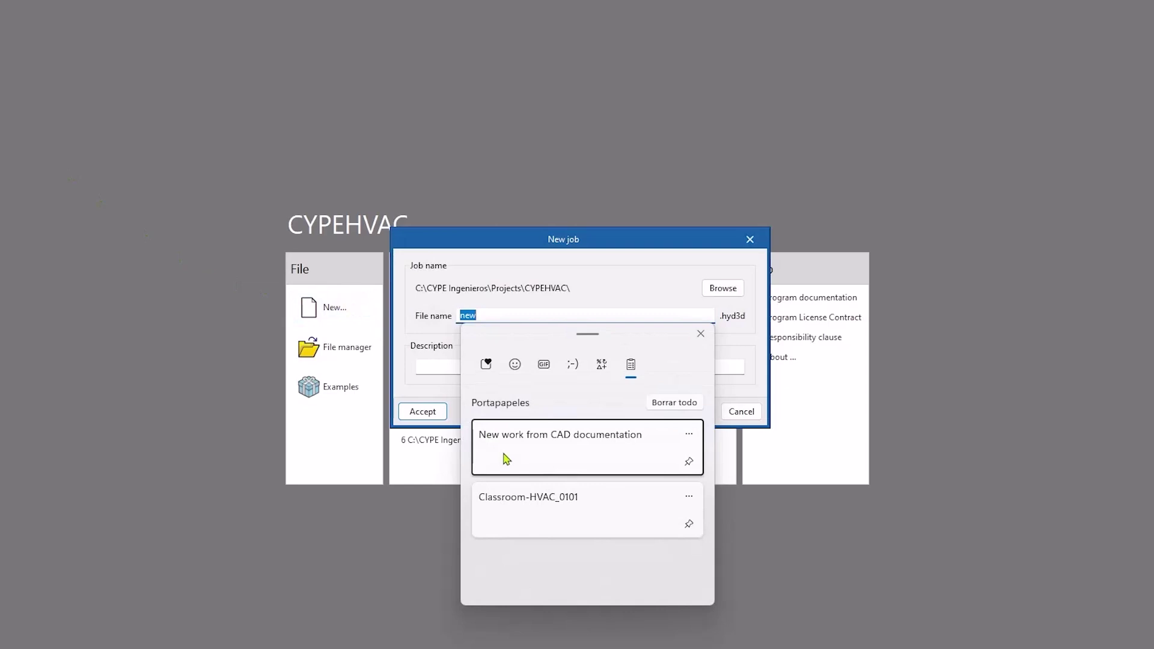
pyautogui.click(538, 507)
pyautogui.click(498, 367)
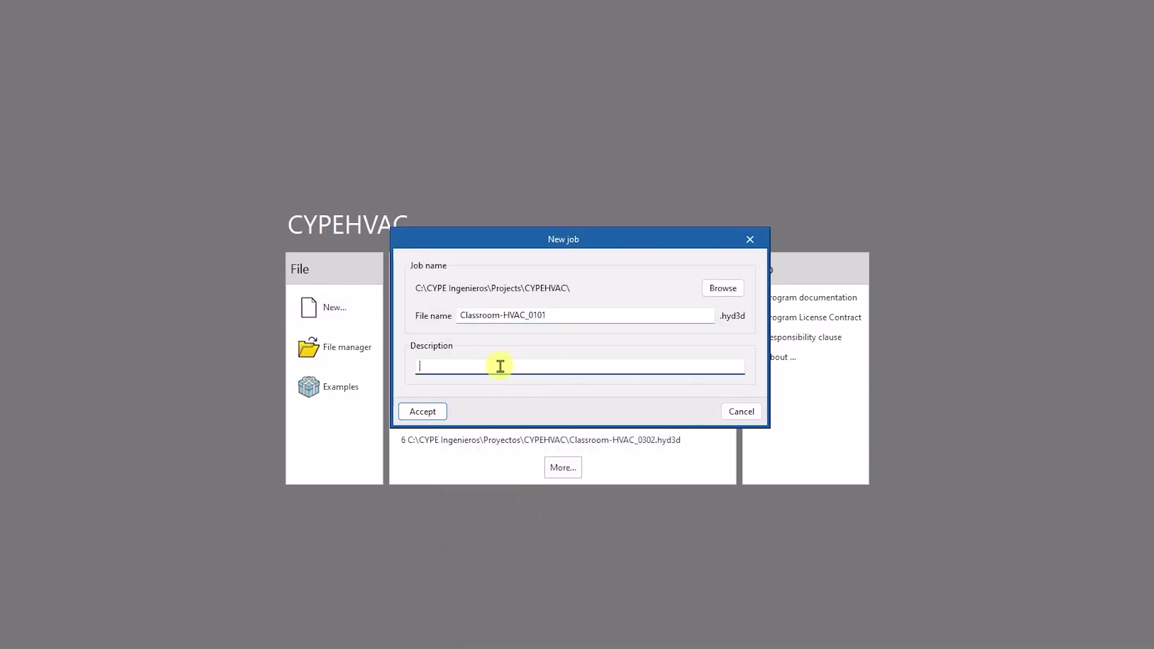
pyautogui.press('super+v')
pyautogui.click(523, 487)
pyautogui.click(446, 415)
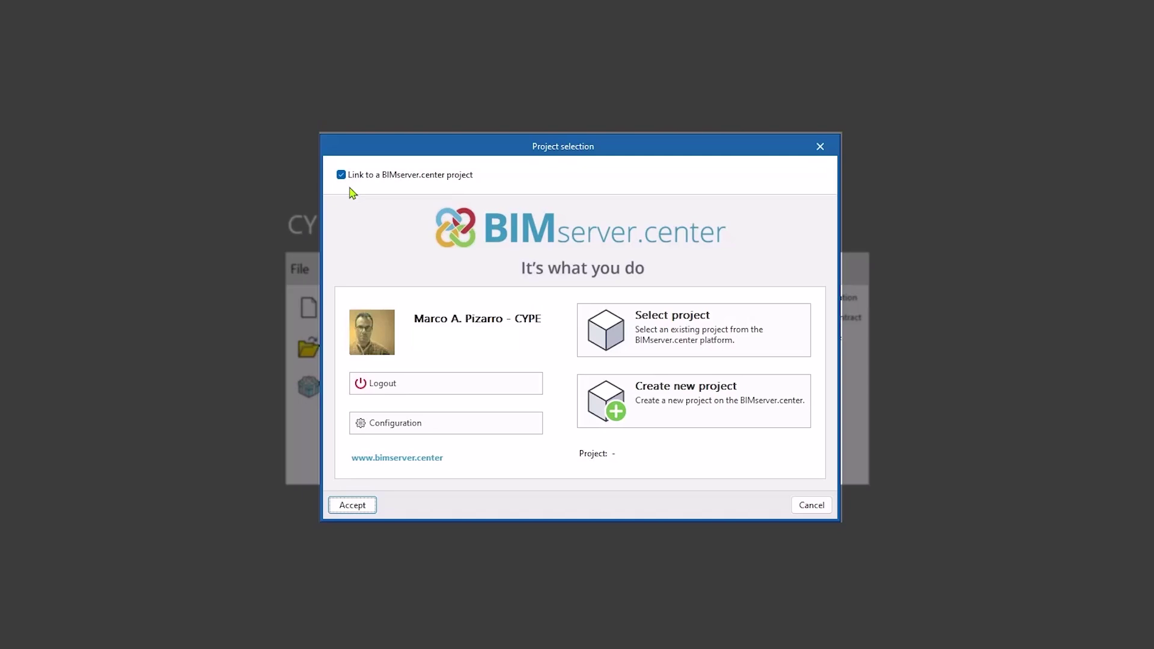
# - Leave the job unlinked from any BIMserver.center project and start the assistant that generates the building's floors
pyautogui.click(341, 175)
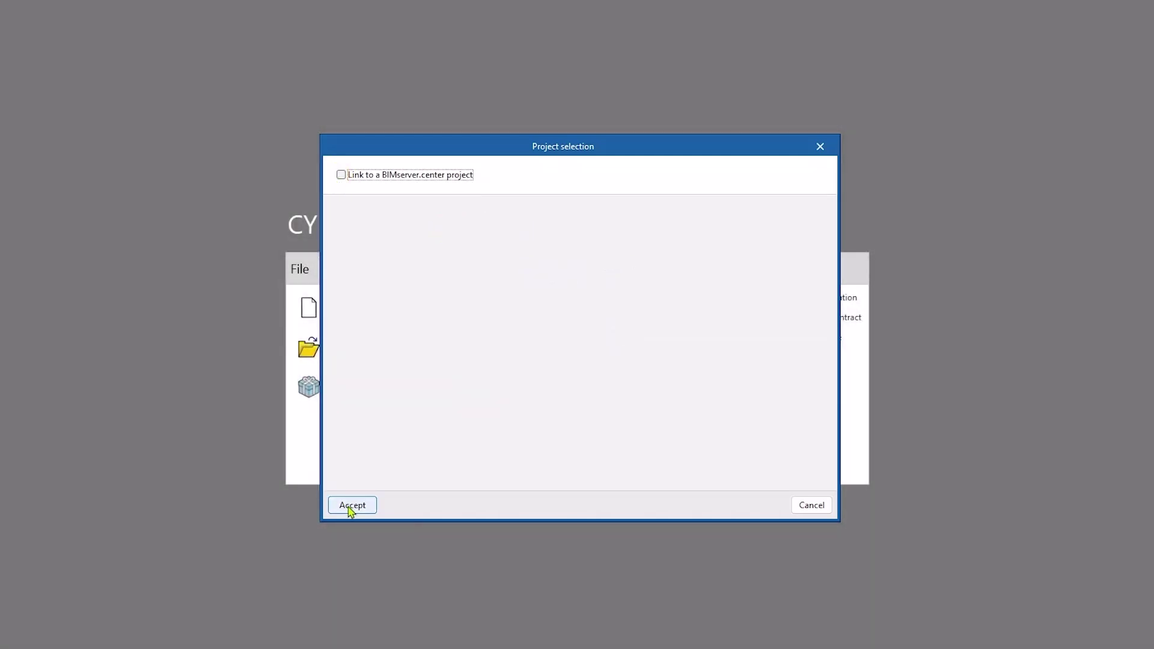
pyautogui.click(352, 505)
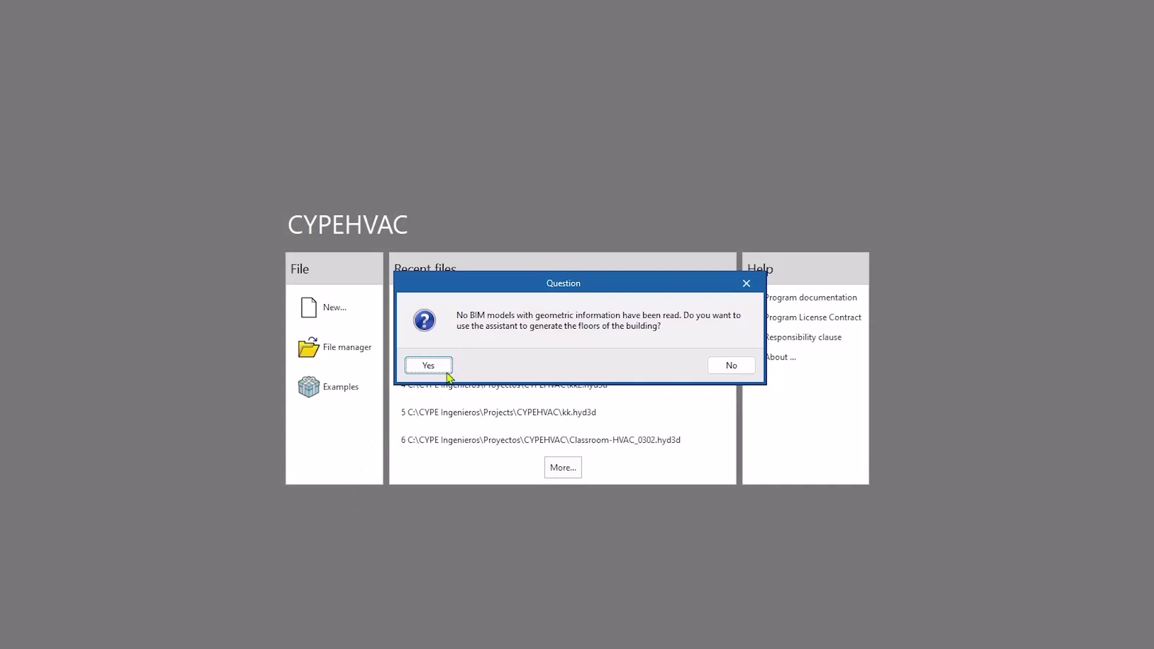
pyautogui.click(447, 371)
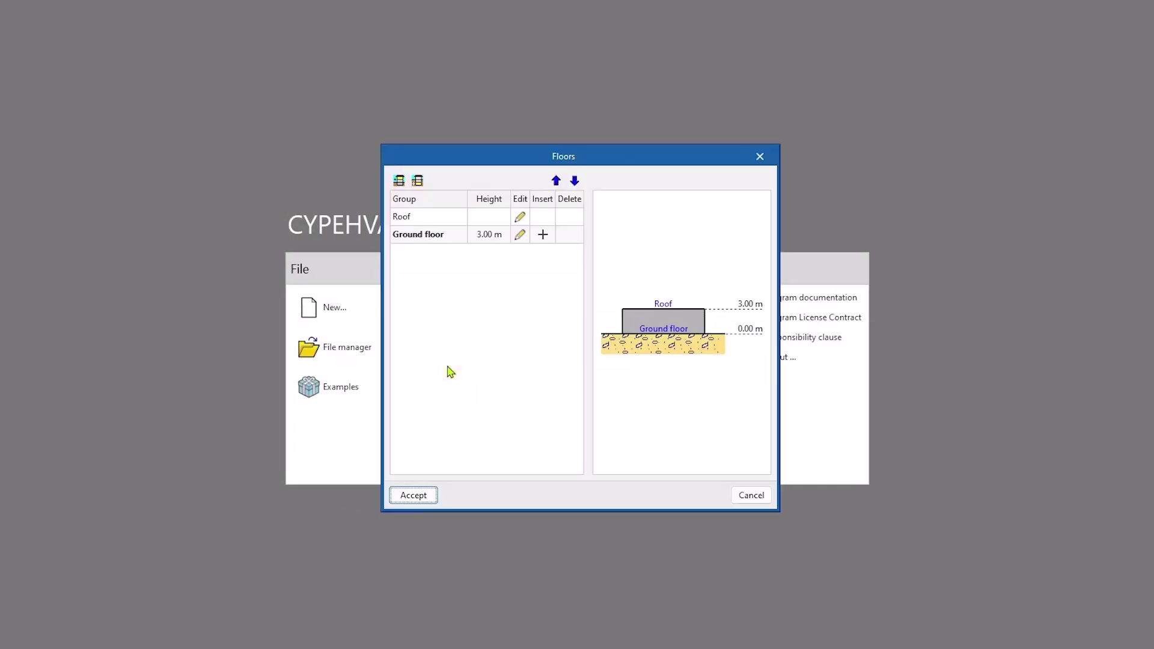
# - Add a floor group above ground level with one floor, Floor 1, at a height of 3.50 m
pyautogui.click(399, 180)
pyautogui.doubleClick(646, 265)
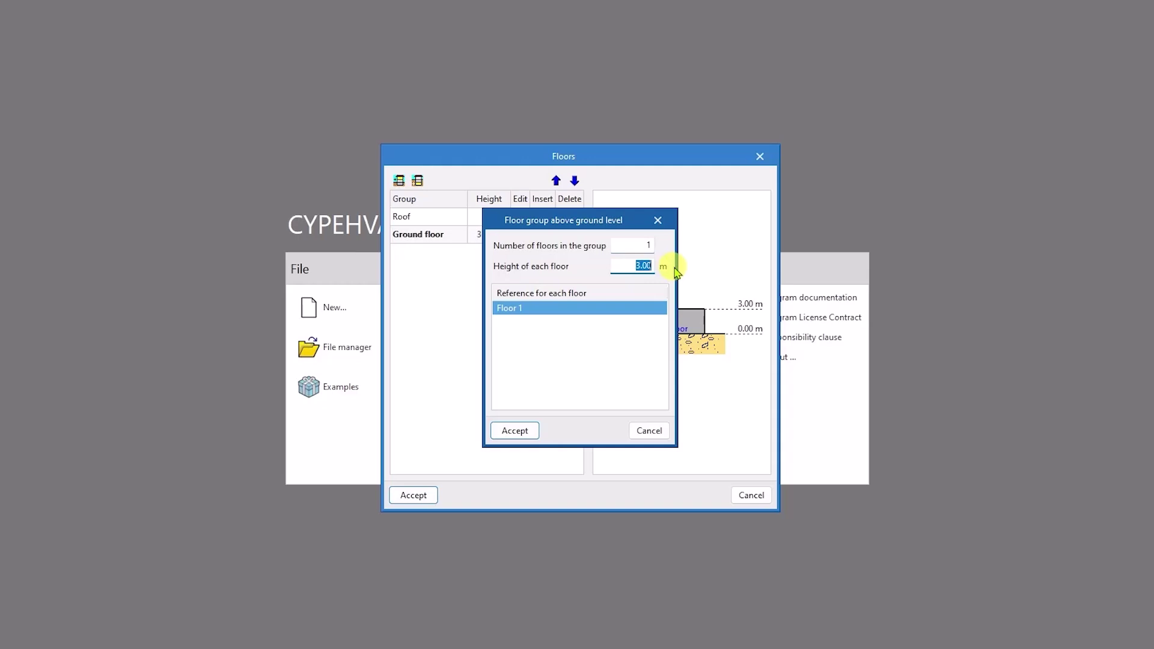
pyautogui.write('3')
pyautogui.click(513, 430)
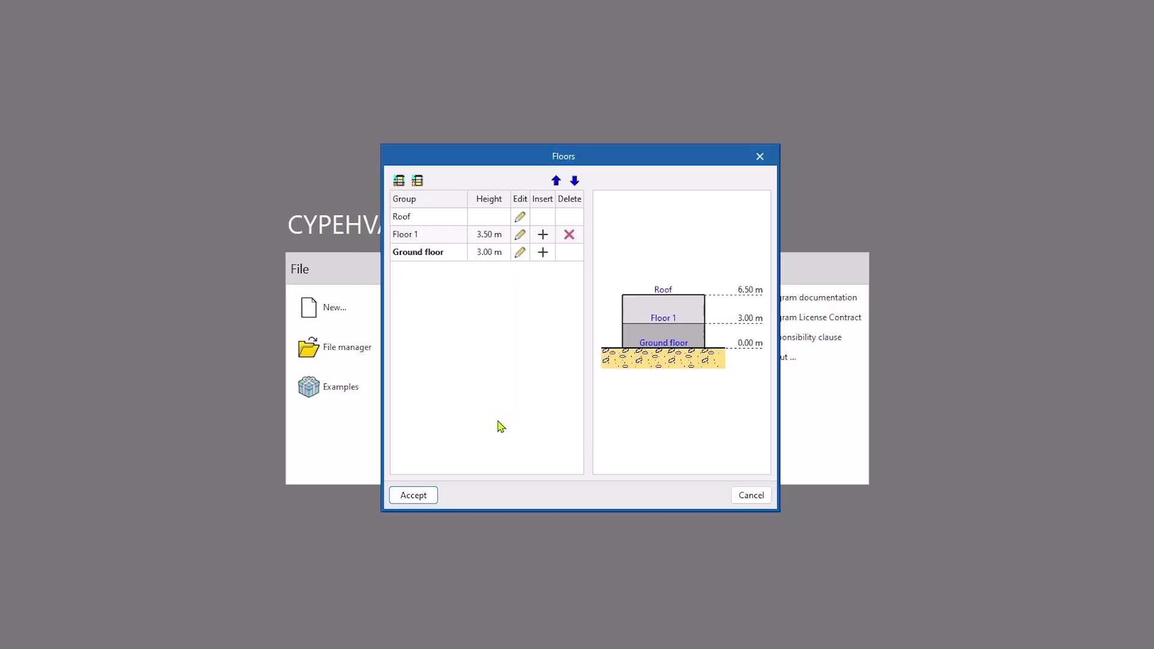
# - Set the height of the ground floor to 3.5 m and accept the floor definition
pyautogui.click(520, 252)
pyautogui.moveTo(608, 323); pyautogui.dragTo(631, 329)
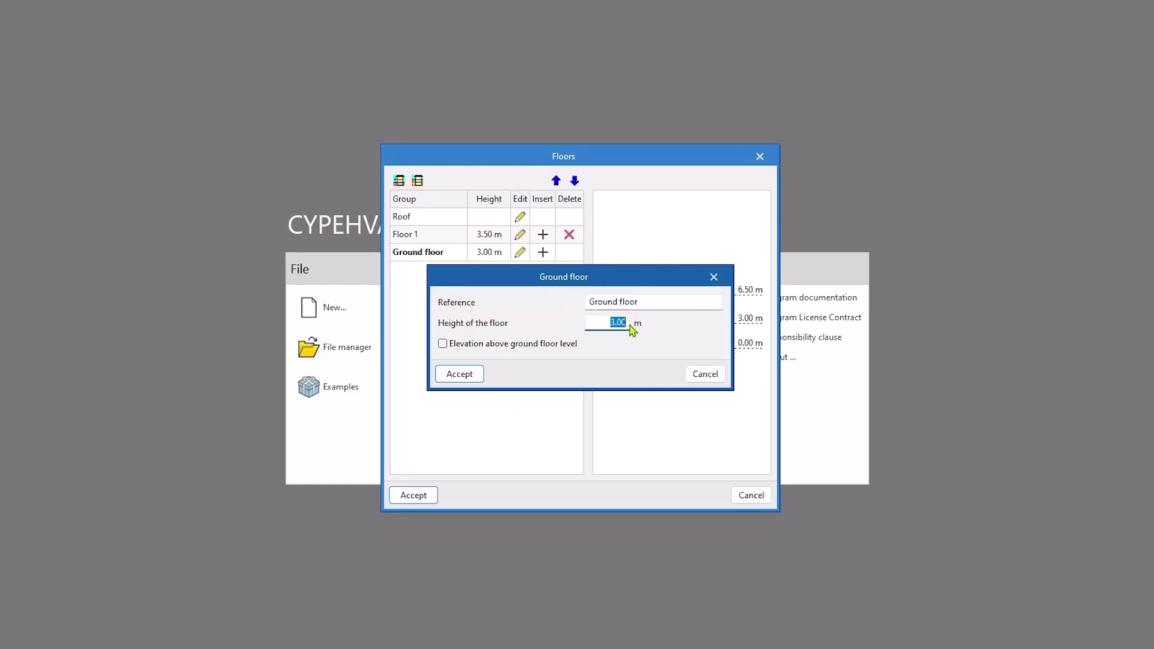
pyautogui.write('3.5')
pyautogui.click(464, 373)
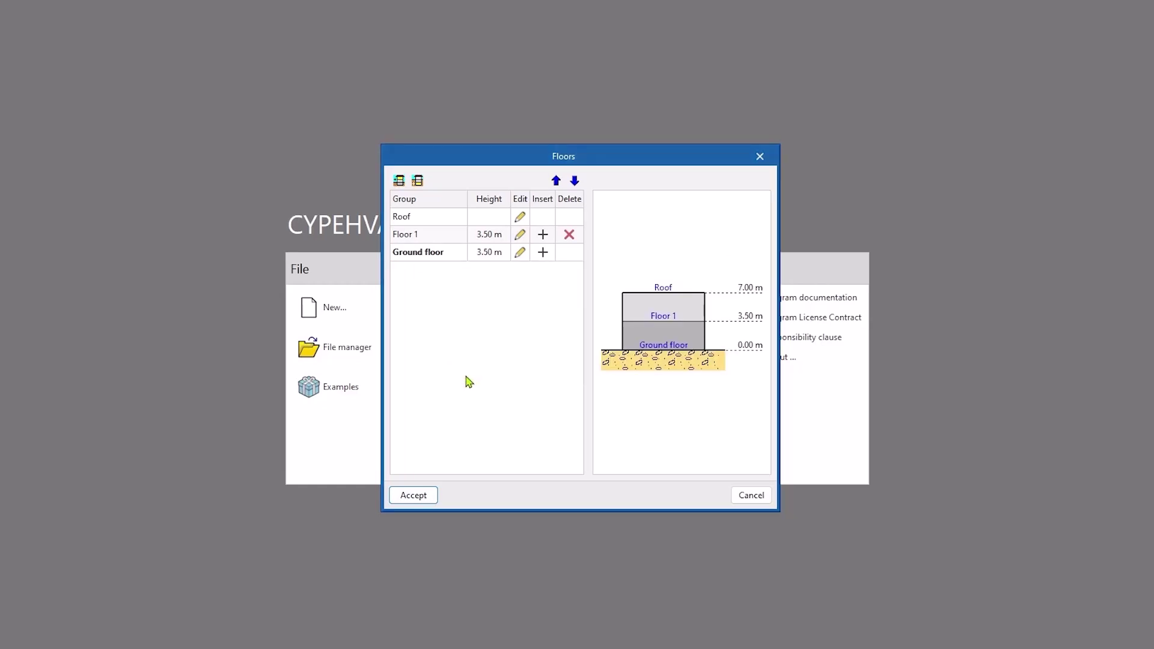
pyautogui.click(433, 495)
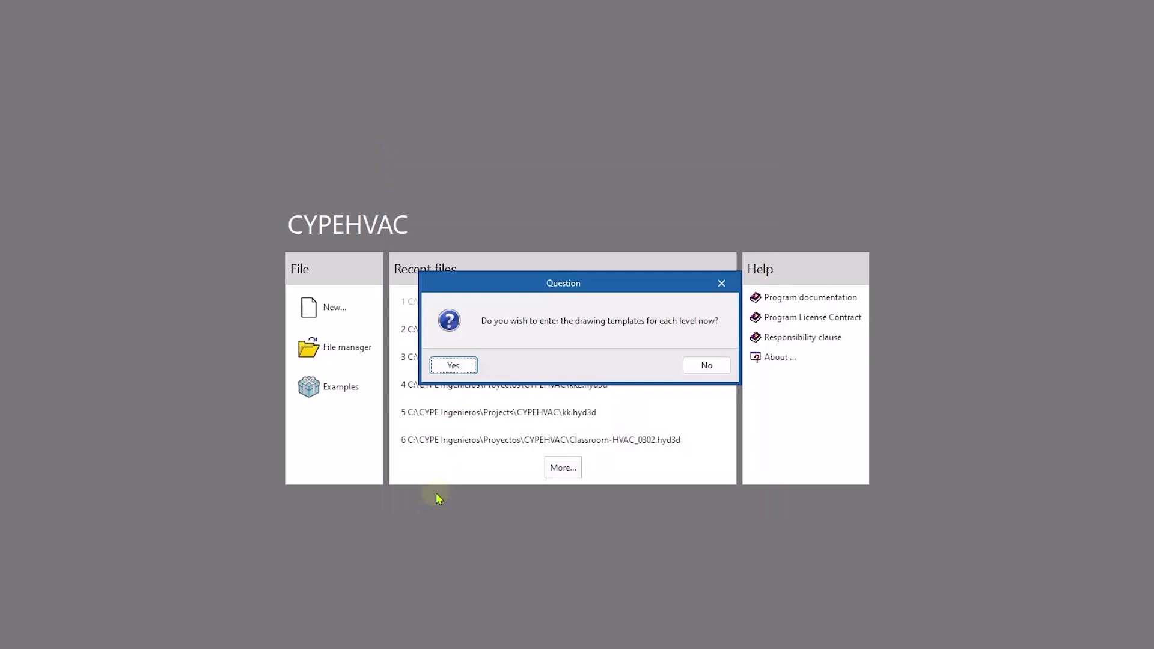
# - Choose to enter drawing templates and import ClassroomStandardFloor_0101.dwg as a template view
pyautogui.click(472, 371)
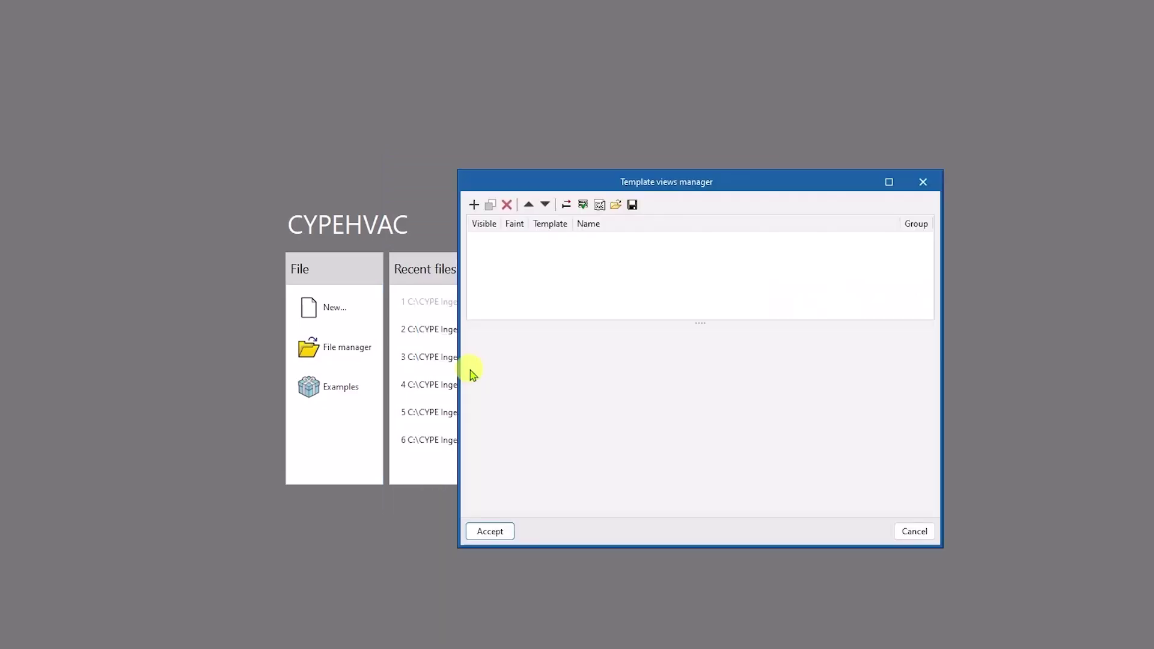
pyautogui.click(474, 205)
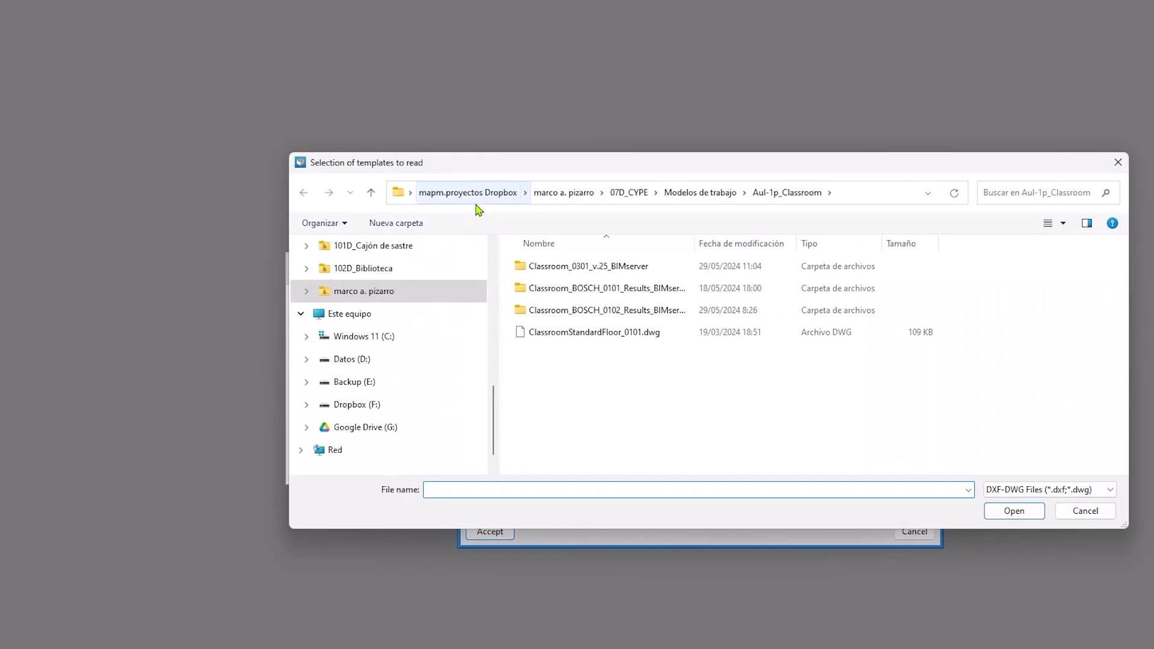
pyautogui.click(572, 333)
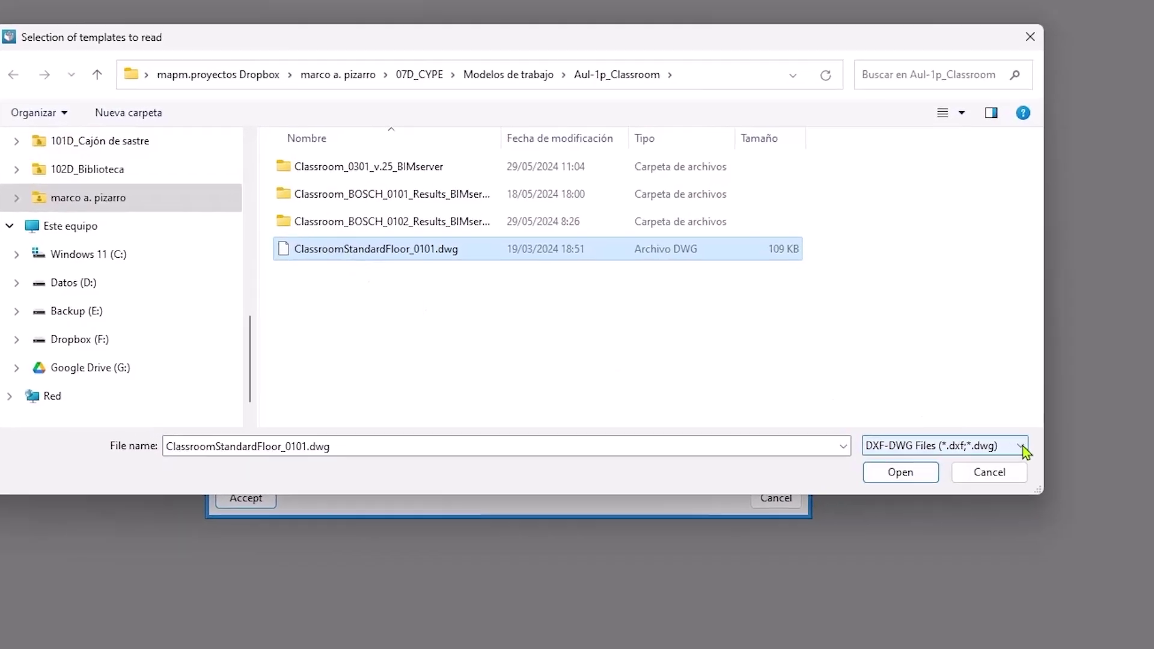
pyautogui.click(1109, 489)
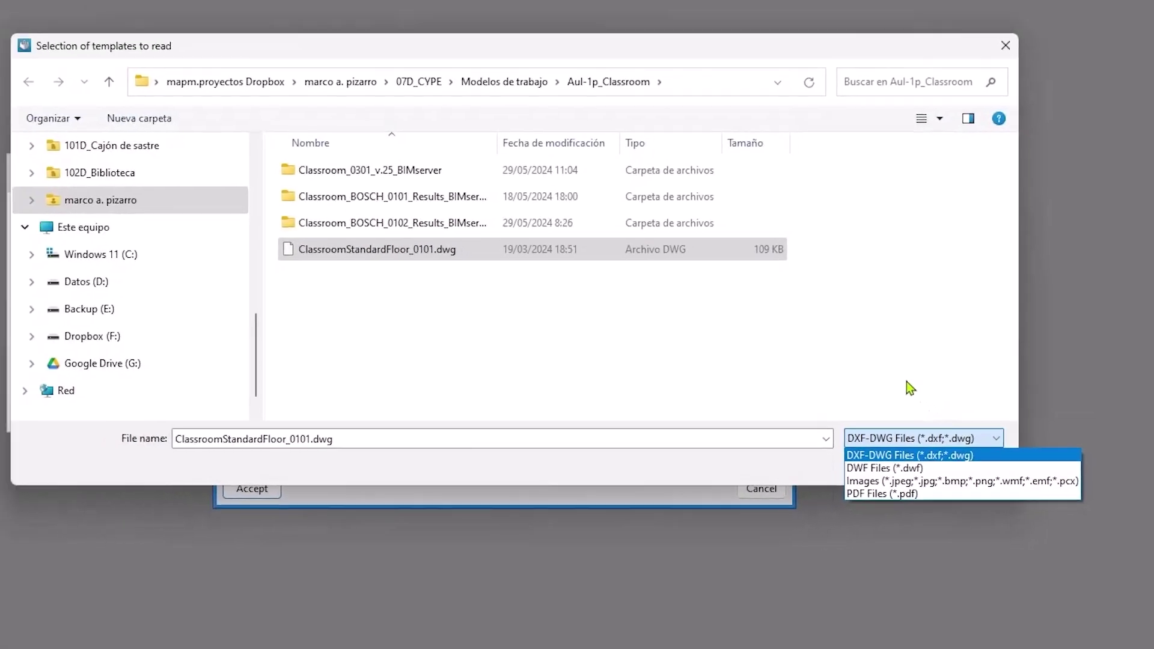
pyautogui.click(876, 397)
pyautogui.click(914, 473)
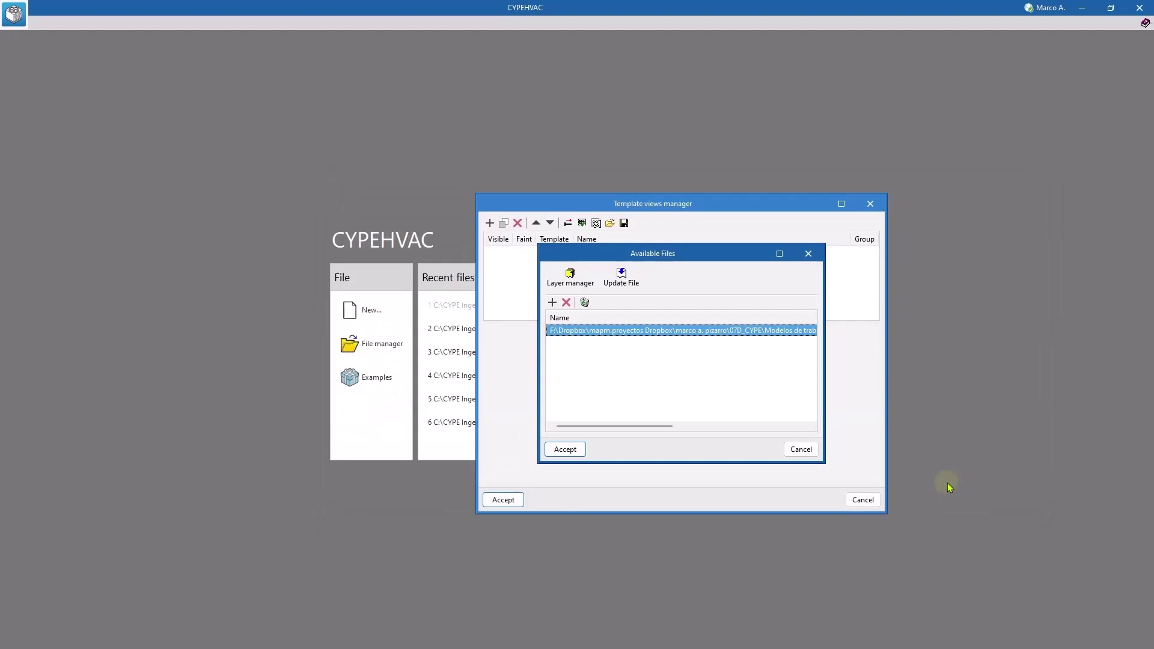
pyautogui.click(562, 450)
# - Hide the template's A-WALL-PATT layer, display the template faintly and assign the view to all groups
pyautogui.click(512, 433)
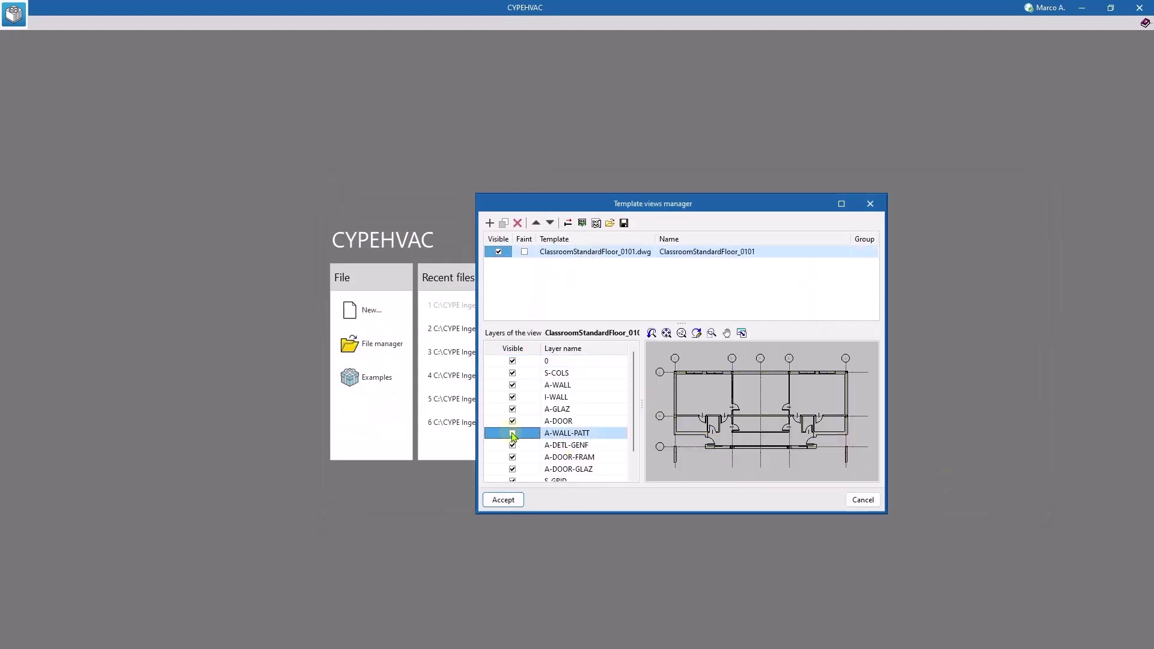
pyautogui.click(524, 252)
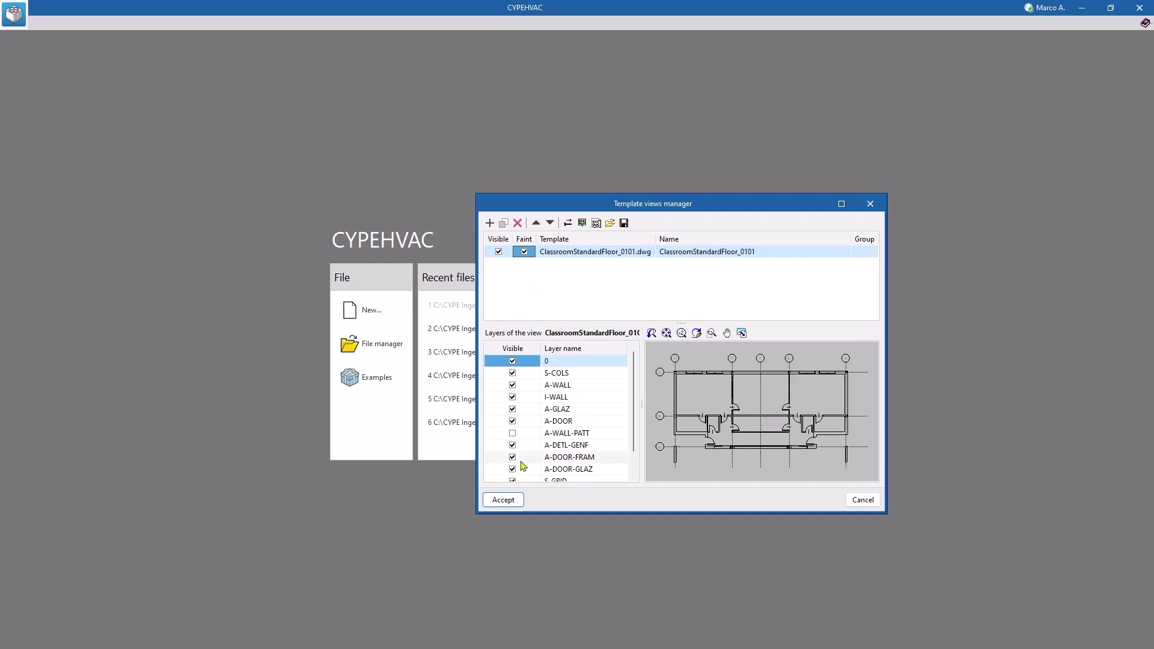
pyautogui.click(504, 501)
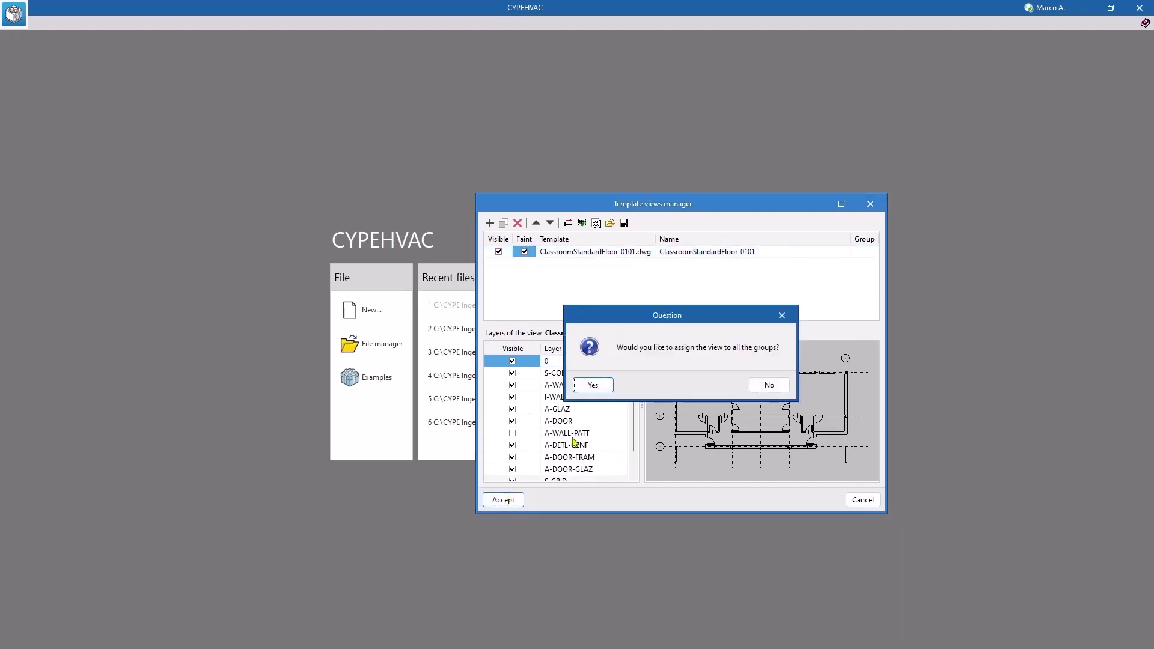
pyautogui.click(608, 387)
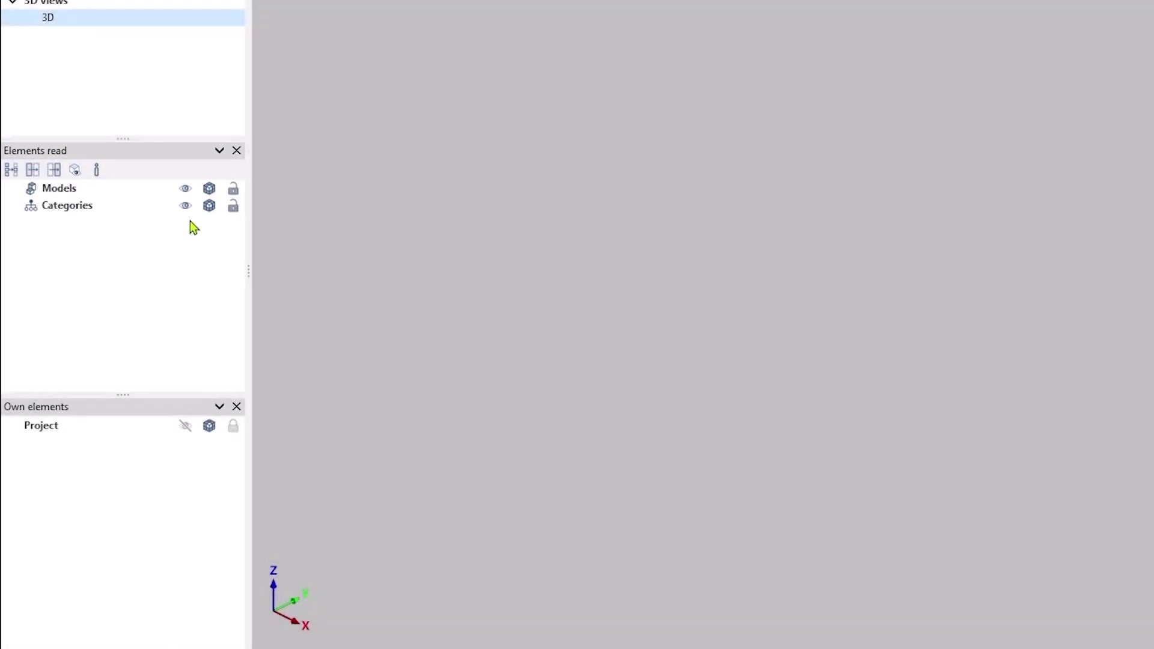
# - Close the Elements read panel, resize the remaining side panels and reset the window layout
pyautogui.click(238, 150)
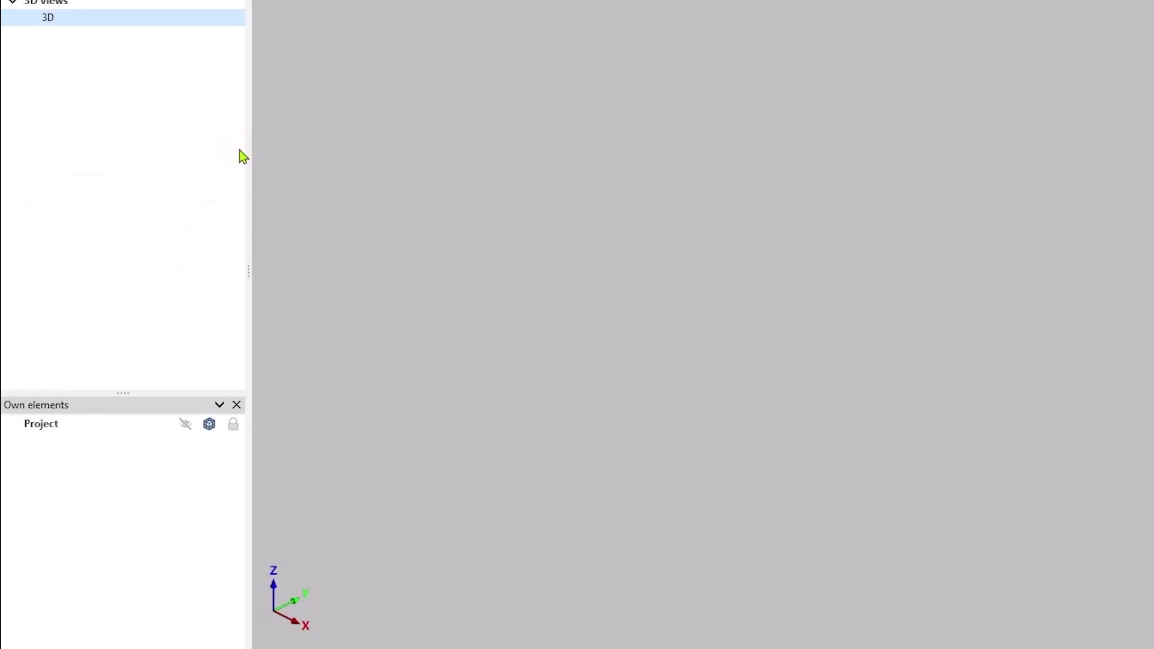
pyautogui.moveTo(122, 385); pyautogui.dragTo(127, 212)
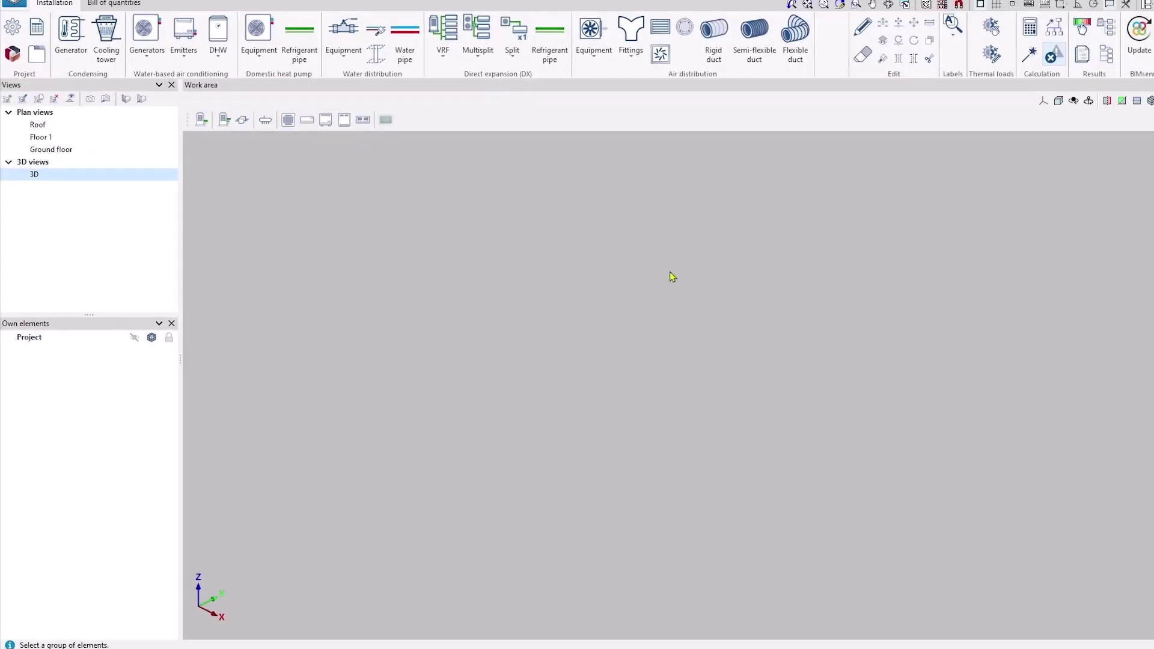
pyautogui.click(1146, 4)
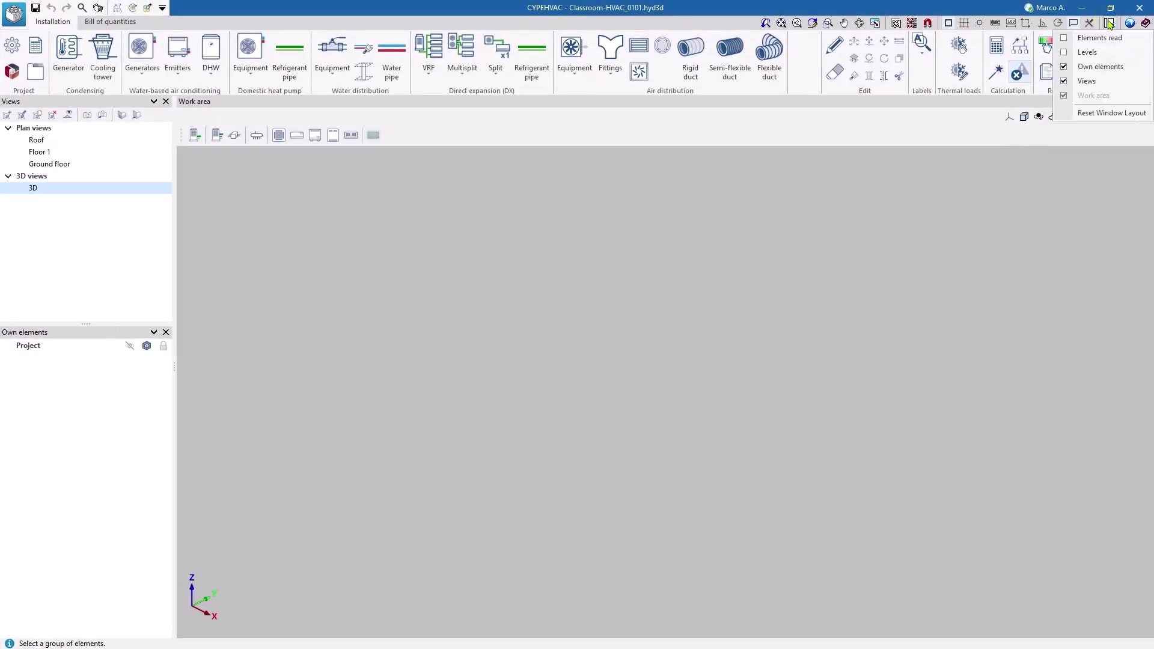
pyautogui.click(1095, 113)
pyautogui.click(455, 358)
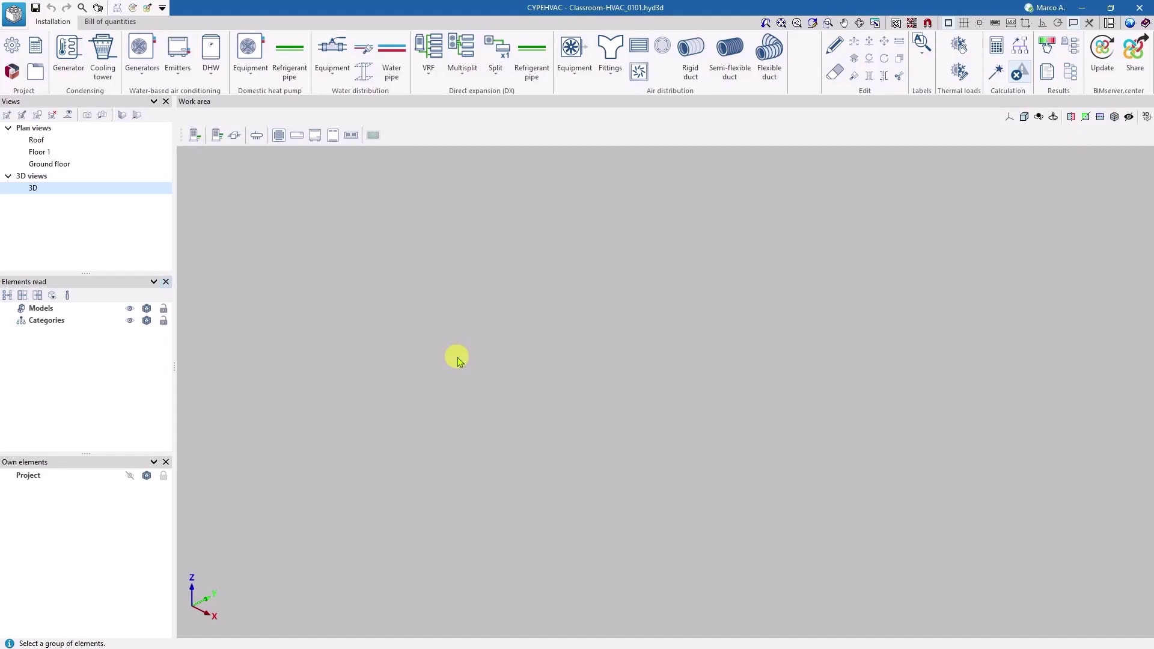
# - Display the Ground floor plan view with the whole floor plan in sight
pyautogui.click(69, 164)
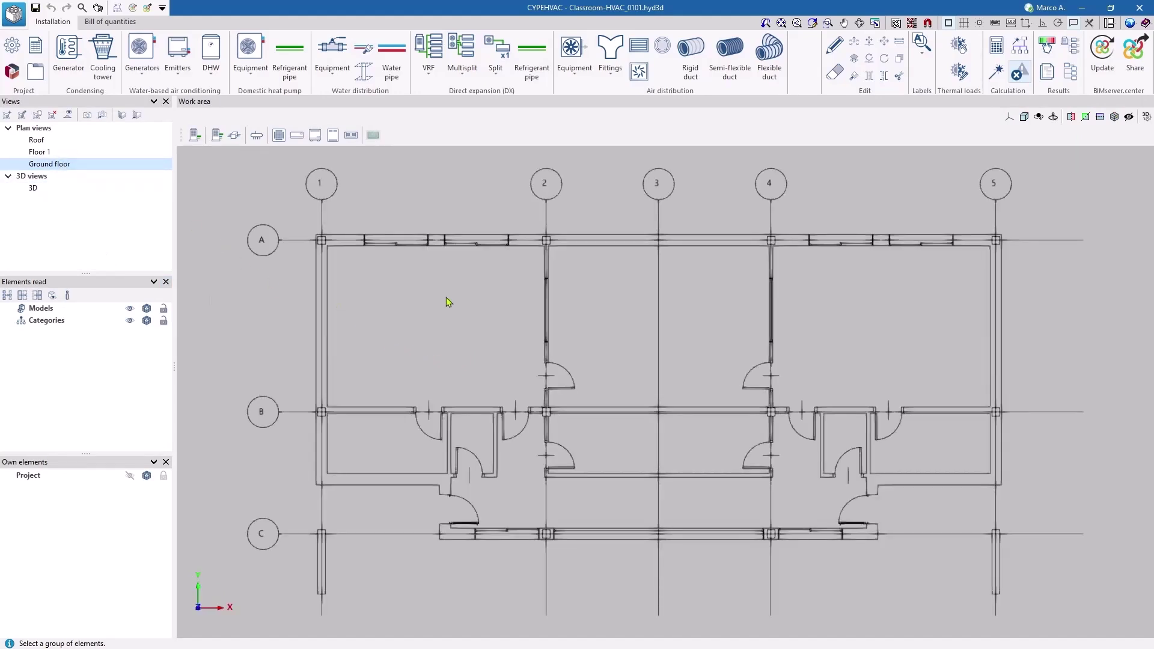
pyautogui.scroll(-1, 590, 311)
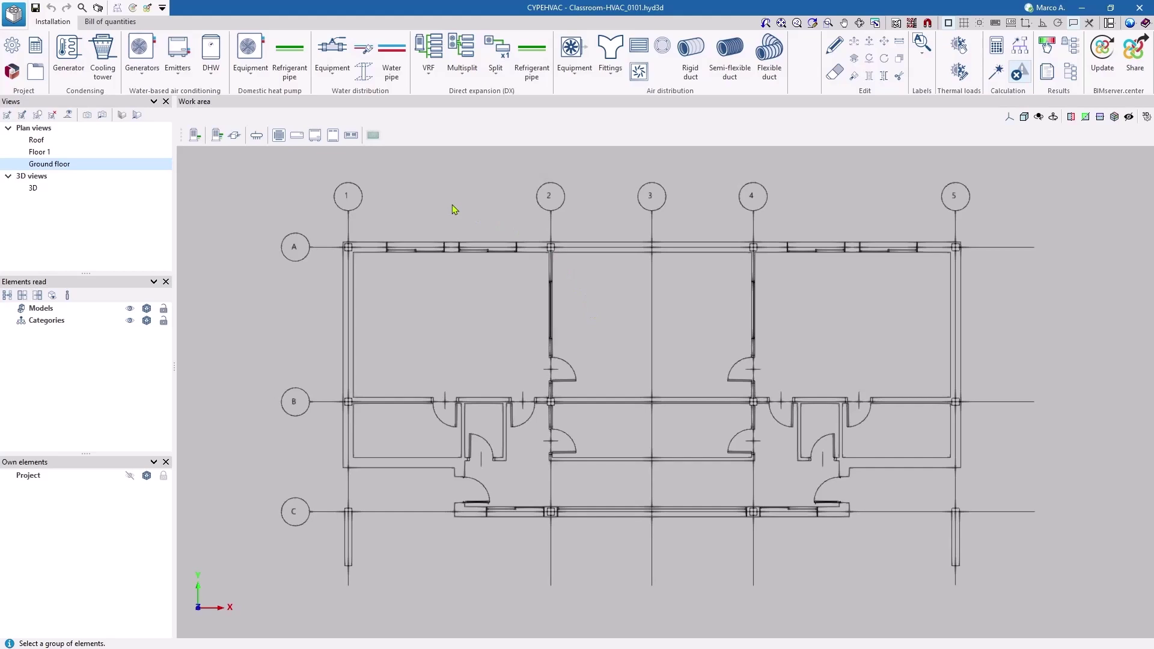
# - Examine the categories in the library of generic elements and close it
pyautogui.click(36, 71)
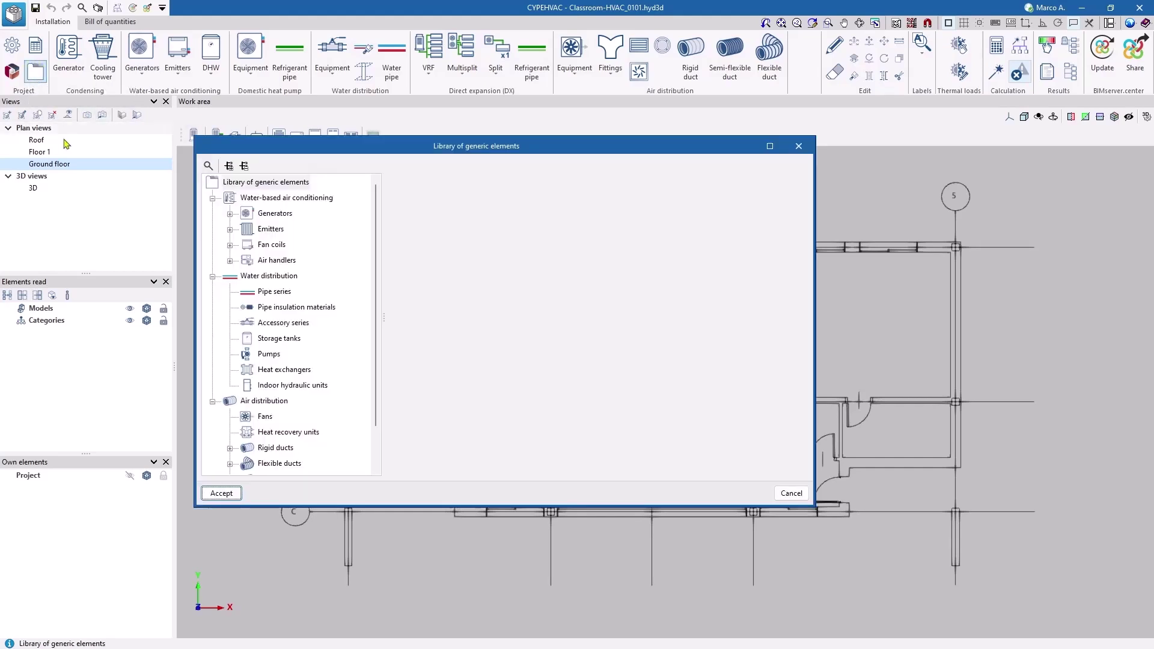
pyautogui.scroll(-1, 377, 294)
pyautogui.scroll(1, 374, 318)
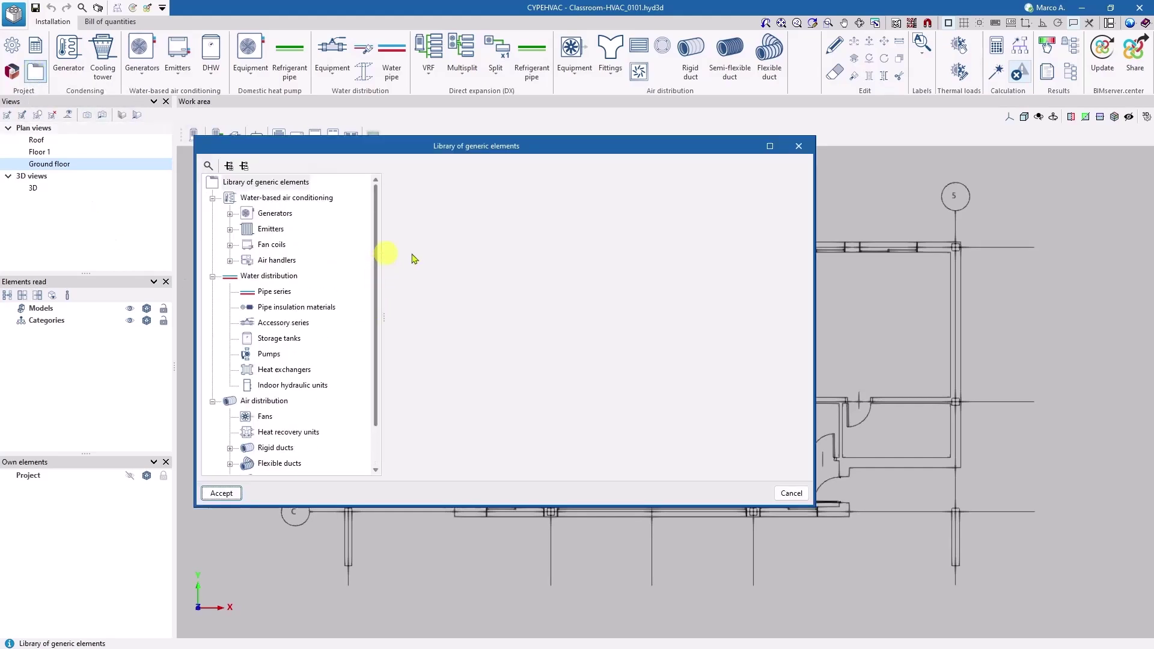
pyautogui.click(798, 146)
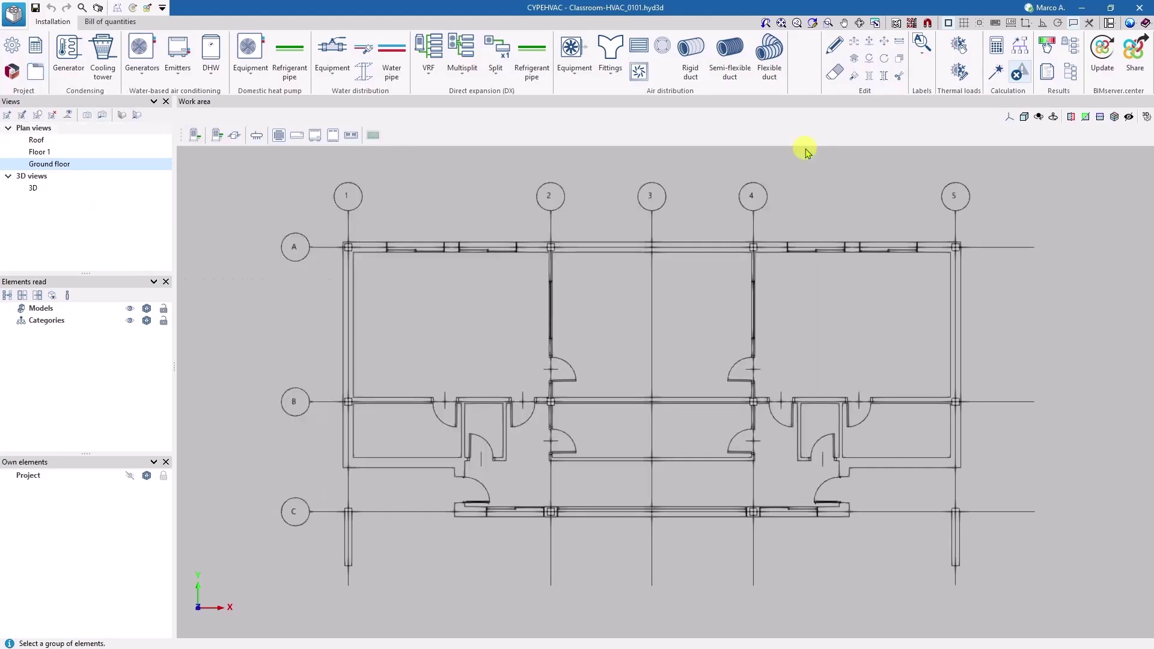
# - Download all the Bosch catalogues from the Open BIM Database, accepting the responsible declaration, and finish catalogue management
pyautogui.click(13, 70)
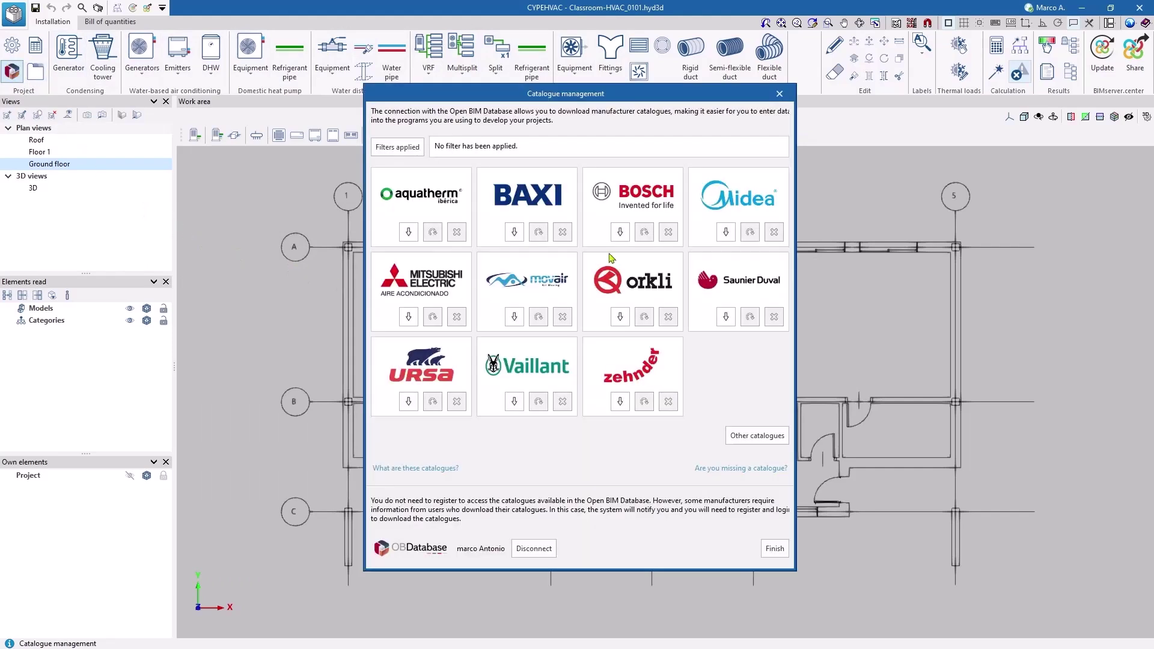
pyautogui.click(621, 232)
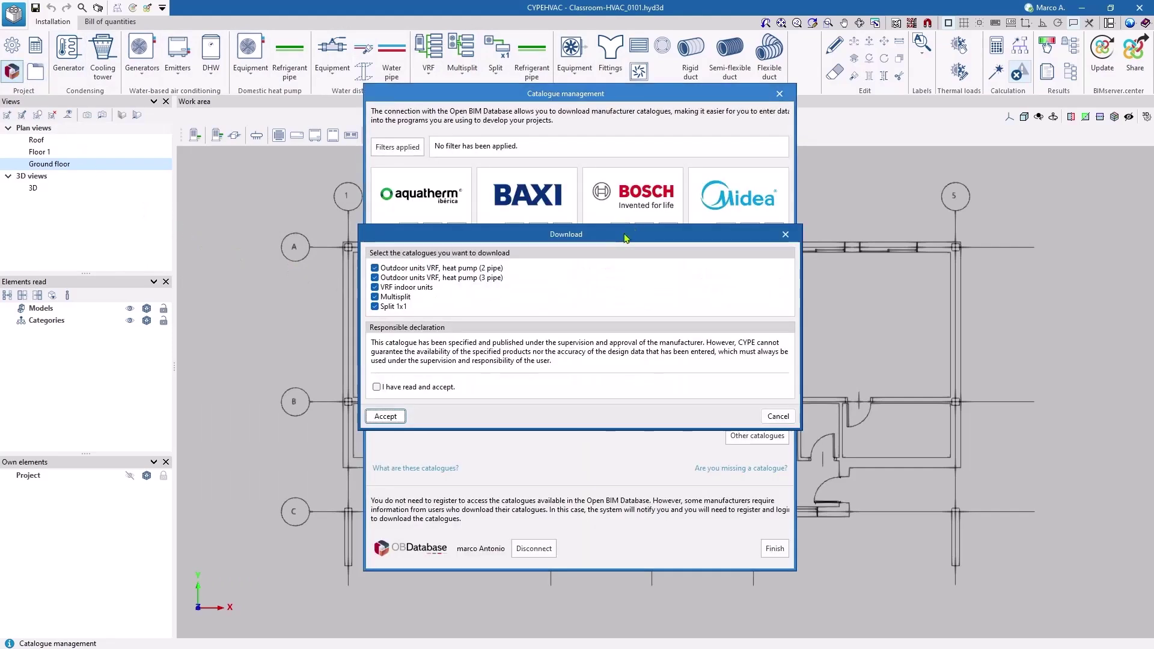
pyautogui.click(377, 387)
pyautogui.click(385, 417)
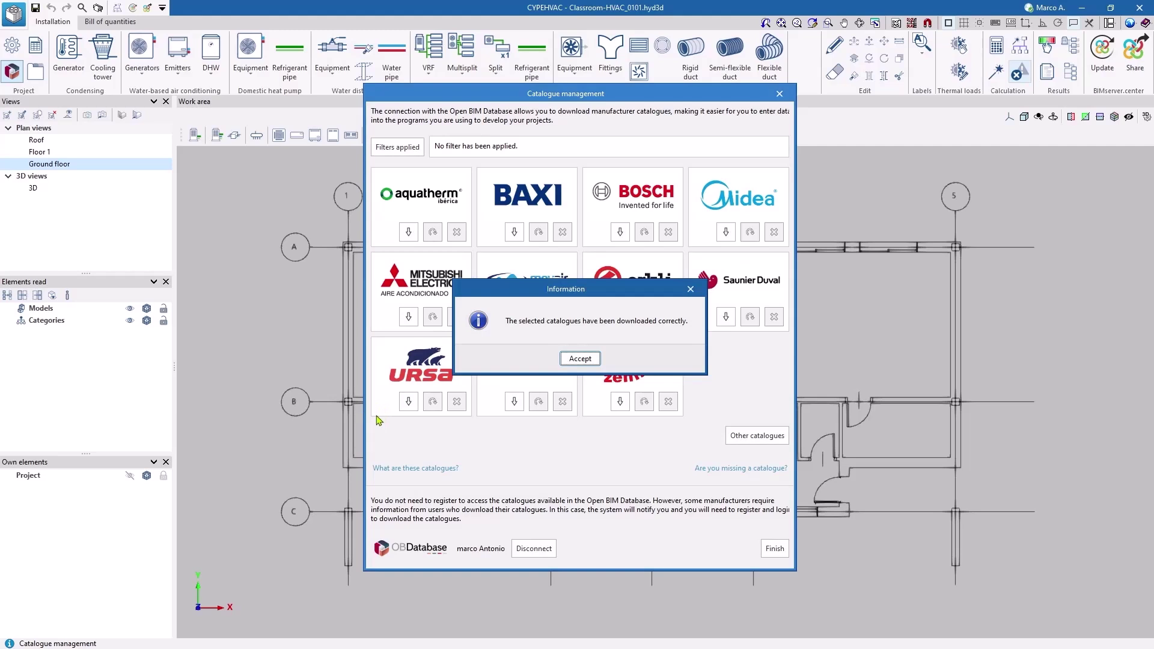
pyautogui.click(575, 361)
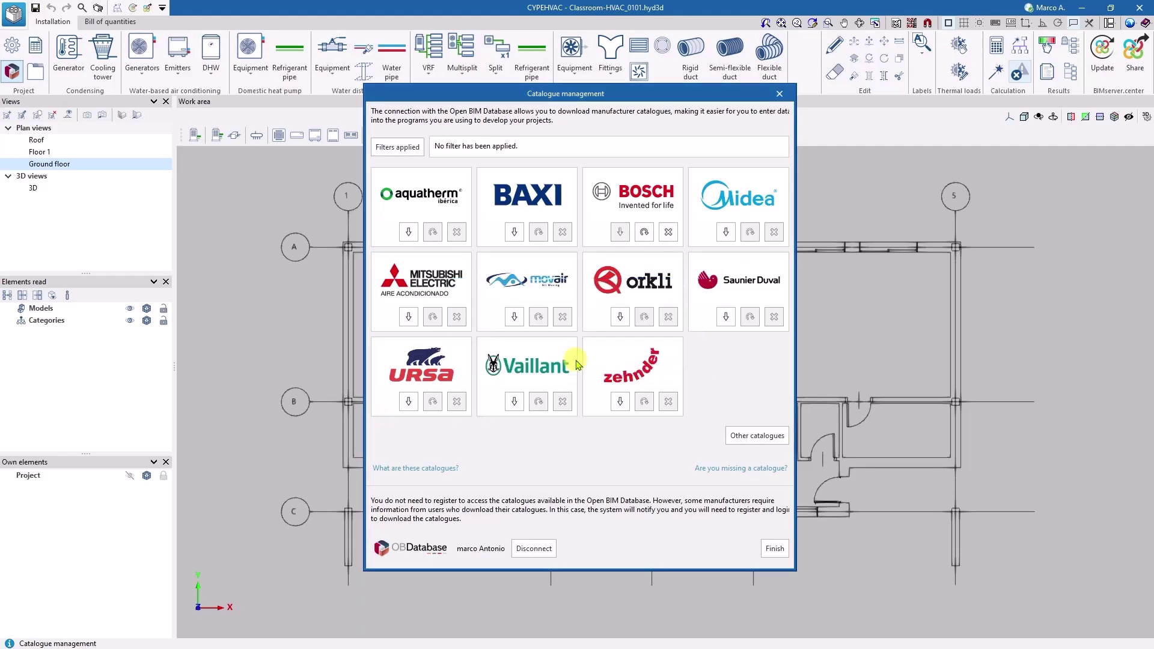
pyautogui.click(763, 546)
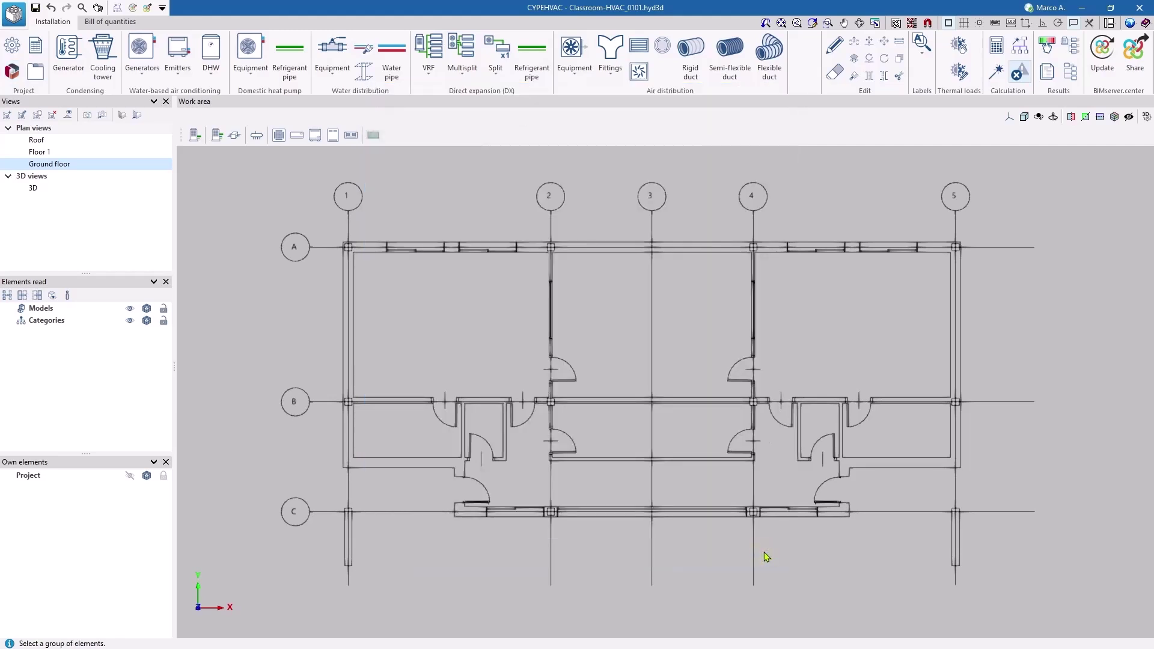
# - Accept the current object snap settings and activate the object snaps for the template
pyautogui.click(948, 23)
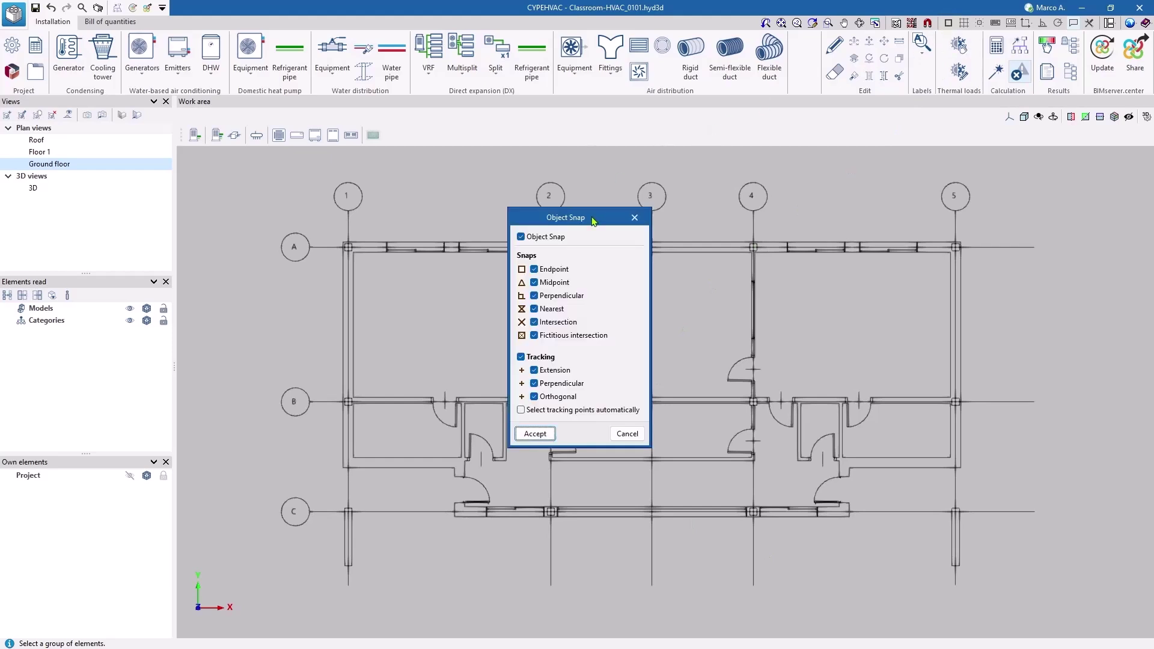
pyautogui.click(536, 432)
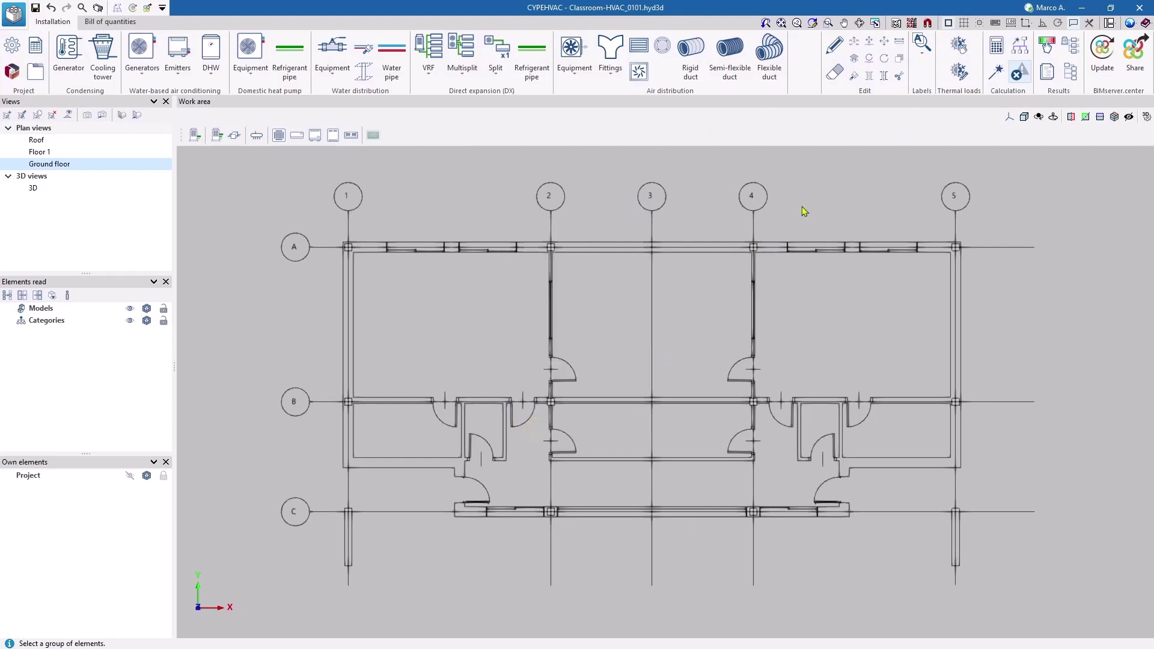
pyautogui.click(927, 24)
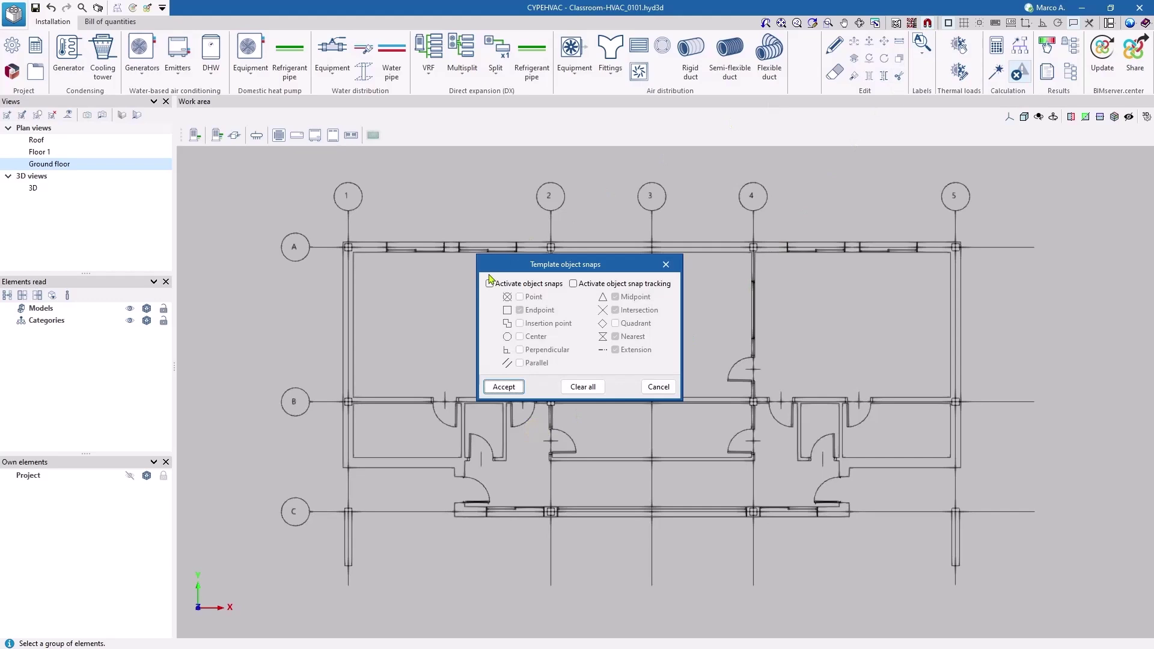
pyautogui.click(489, 283)
pyautogui.click(504, 387)
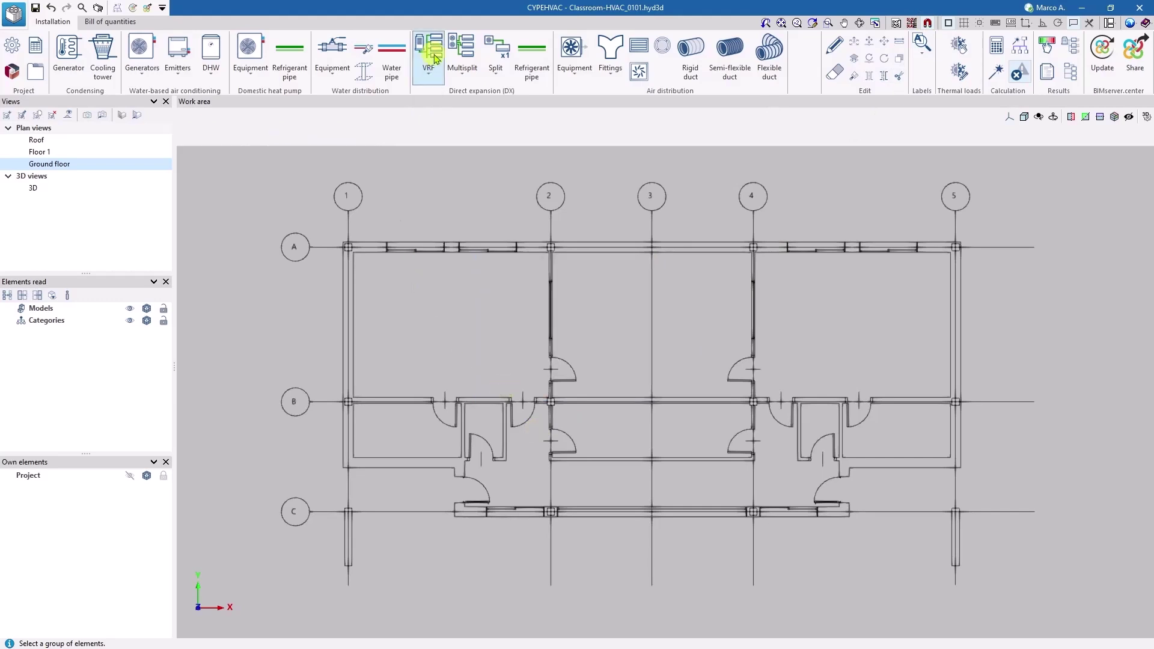
# - Place a VRF wall-mounted indoor unit, Bosch AF2-W15-1 (compatible 4300), under the first window on axis A between axes 1 and 2
pyautogui.moveTo(198, 137); pyautogui.dragTo(381, 123)
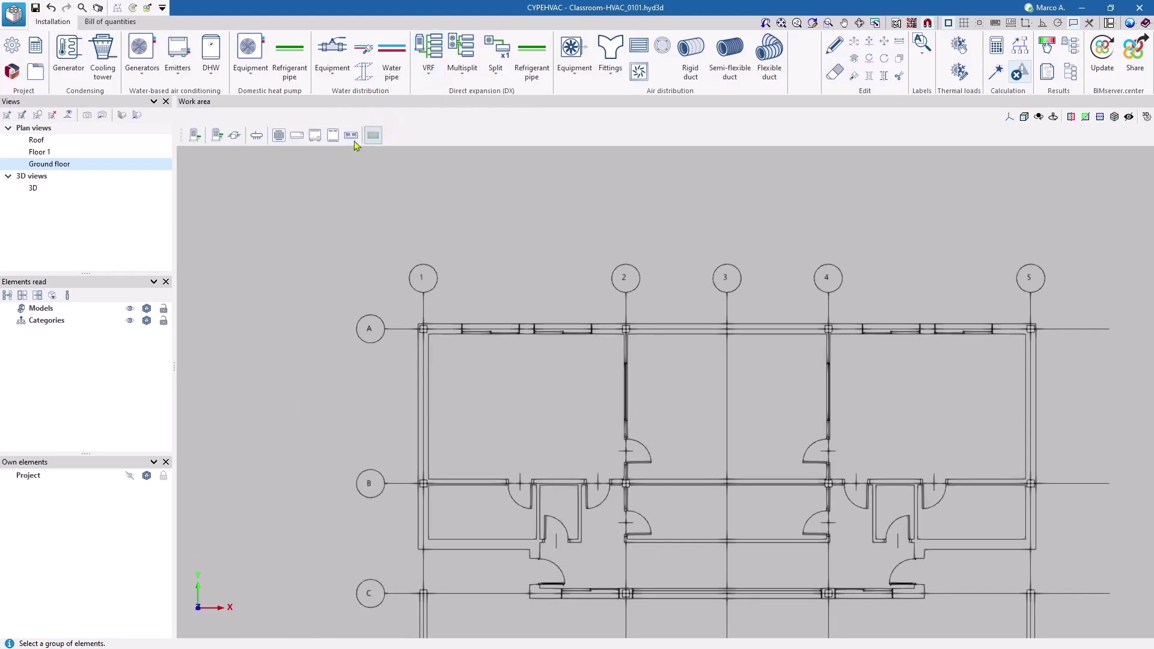
pyautogui.click(294, 136)
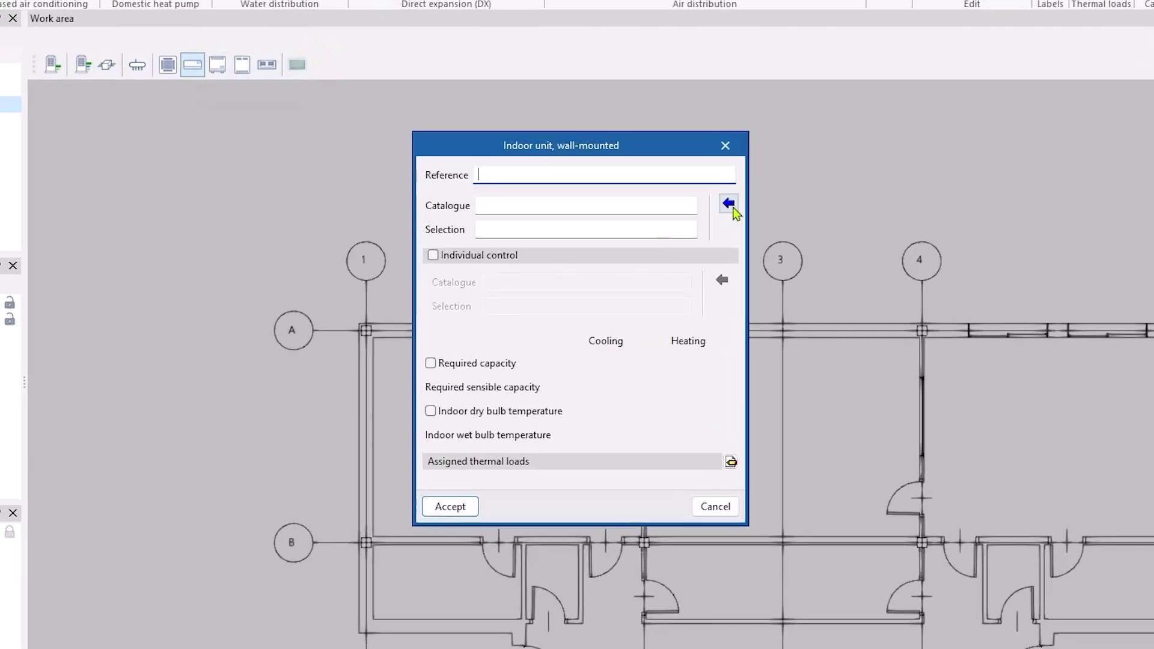
pyautogui.click(695, 230)
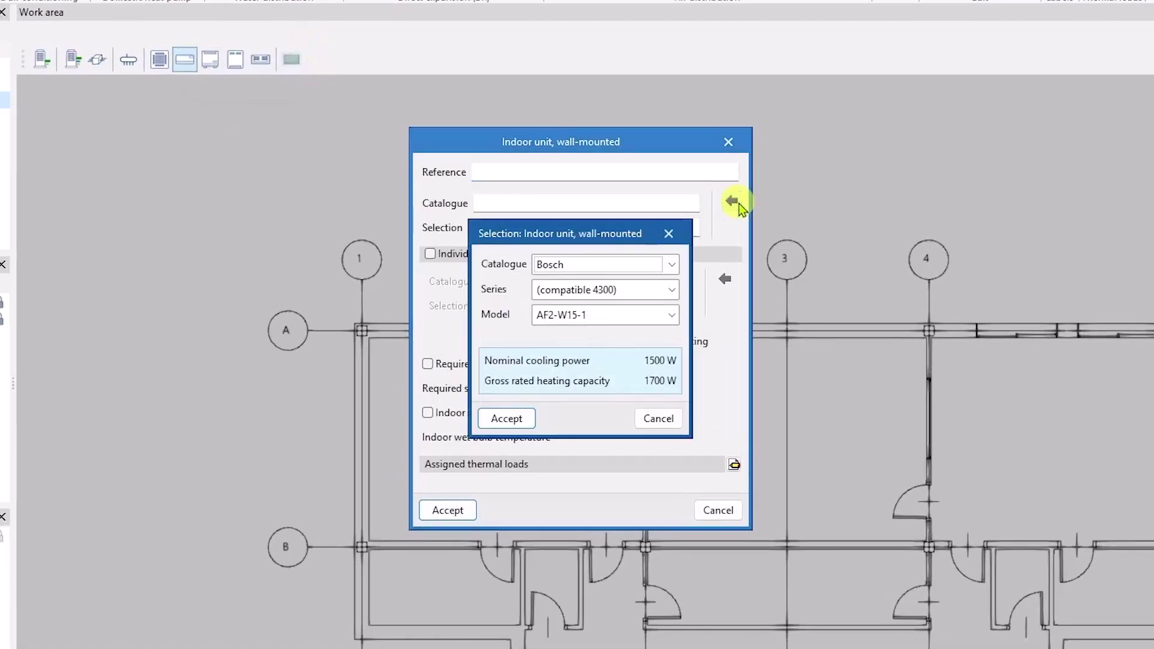
pyautogui.click(508, 419)
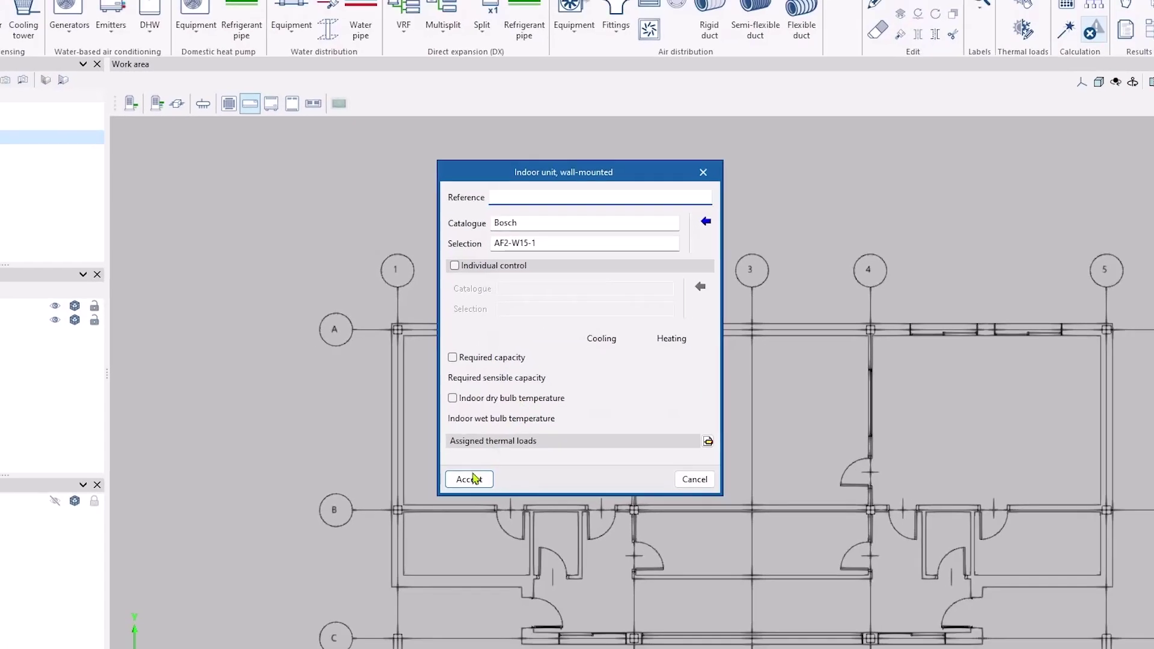
pyautogui.click(473, 479)
pyautogui.scroll(5, 486, 337)
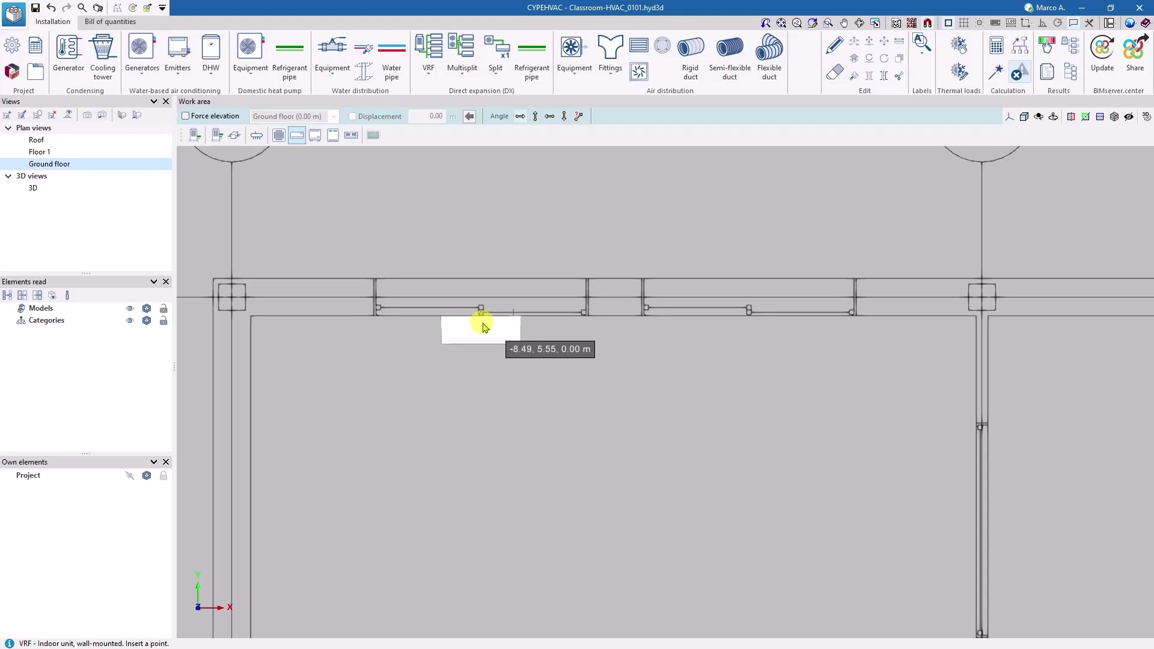
pyautogui.click(482, 323)
# - Place two more wall-mounted units in the middle room, rotated vertically to back onto the partition walls on axes 2 and 4
pyautogui.scroll(-3, 481, 327)
pyautogui.moveTo(715, 421); pyautogui.dragTo(646, 395, button='middle')
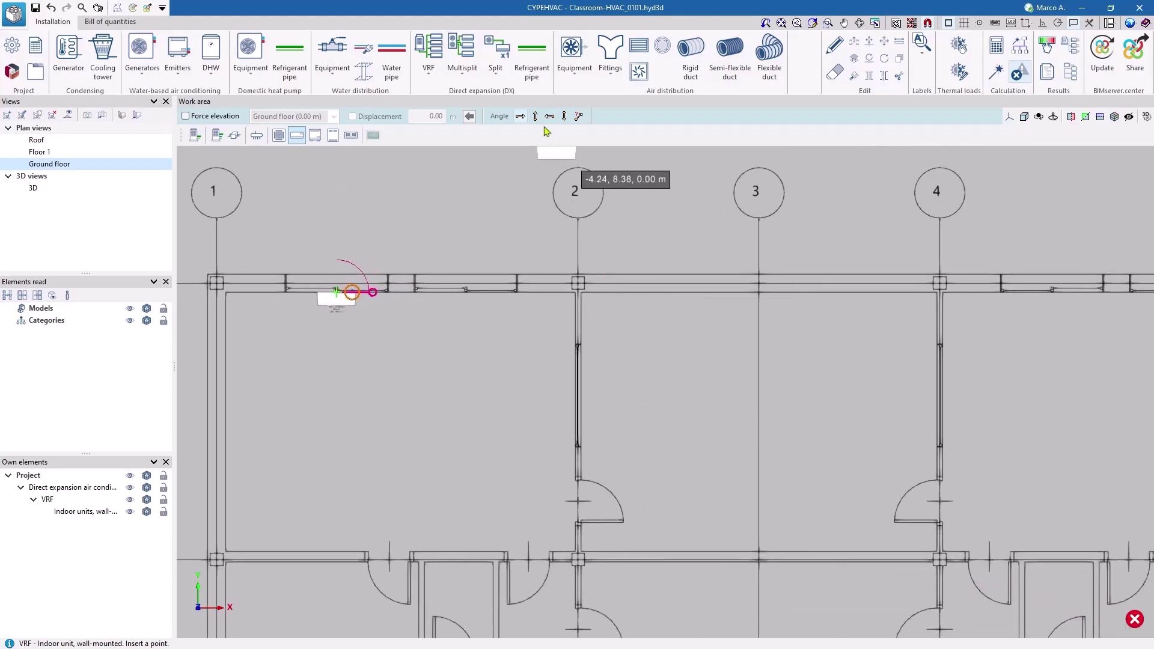
pyautogui.scroll(4, 600, 390)
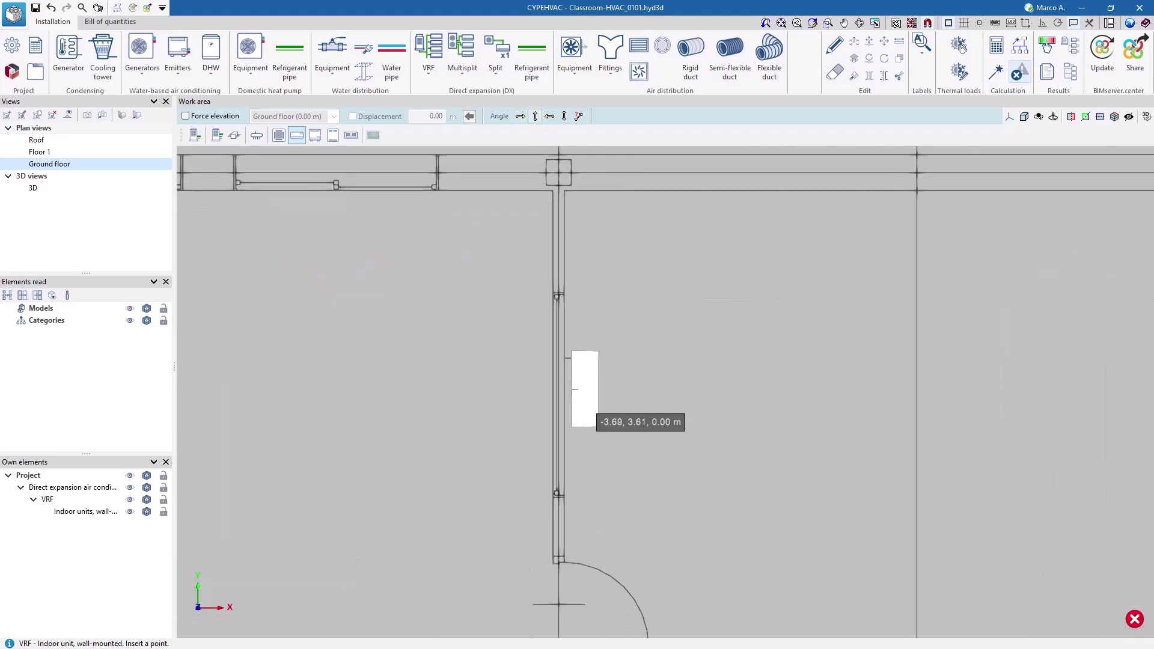
pyautogui.click(582, 411)
pyautogui.scroll(-4, 581, 411)
pyautogui.moveTo(654, 378); pyautogui.dragTo(582, 358, button='middle')
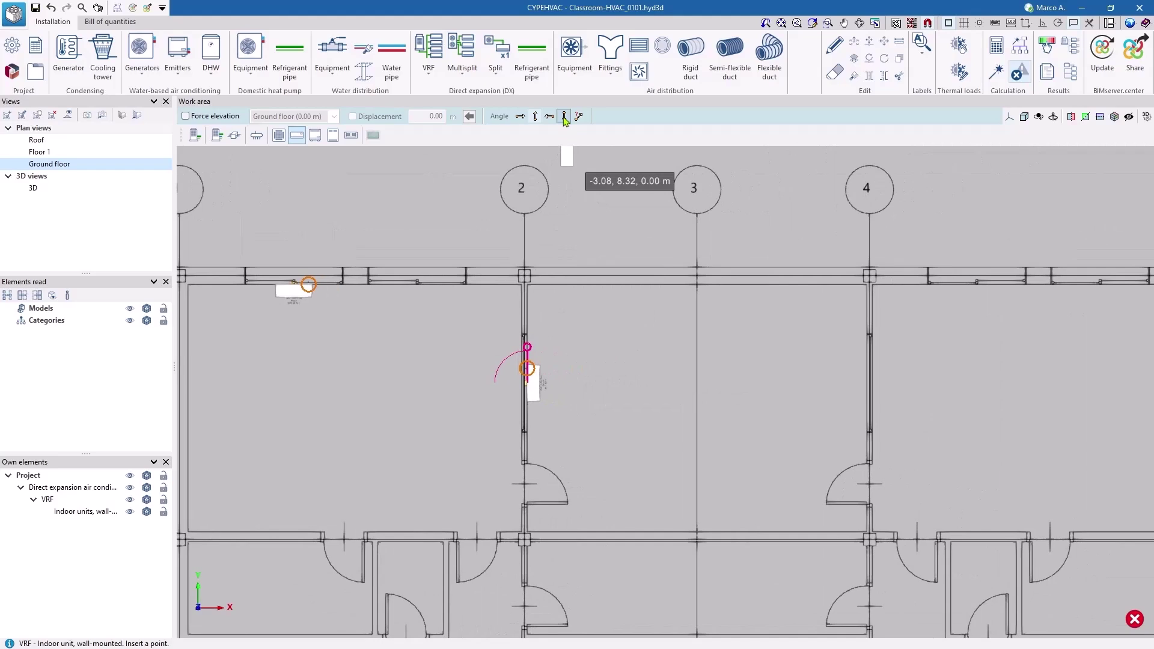
pyautogui.scroll(2, 859, 384)
pyautogui.click(795, 366)
# - Copy the first wall-mounted unit to the other three windows along axis A, in both outer rooms
pyautogui.scroll(-3, 760, 361)
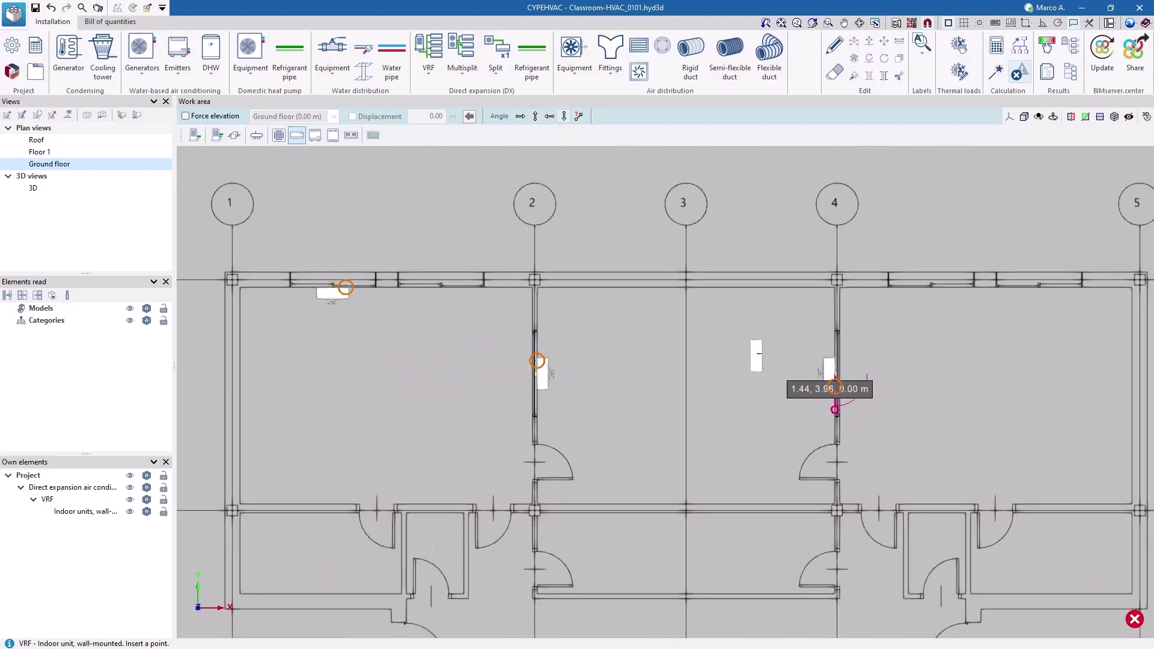
pyautogui.click(900, 60)
pyautogui.click(332, 293)
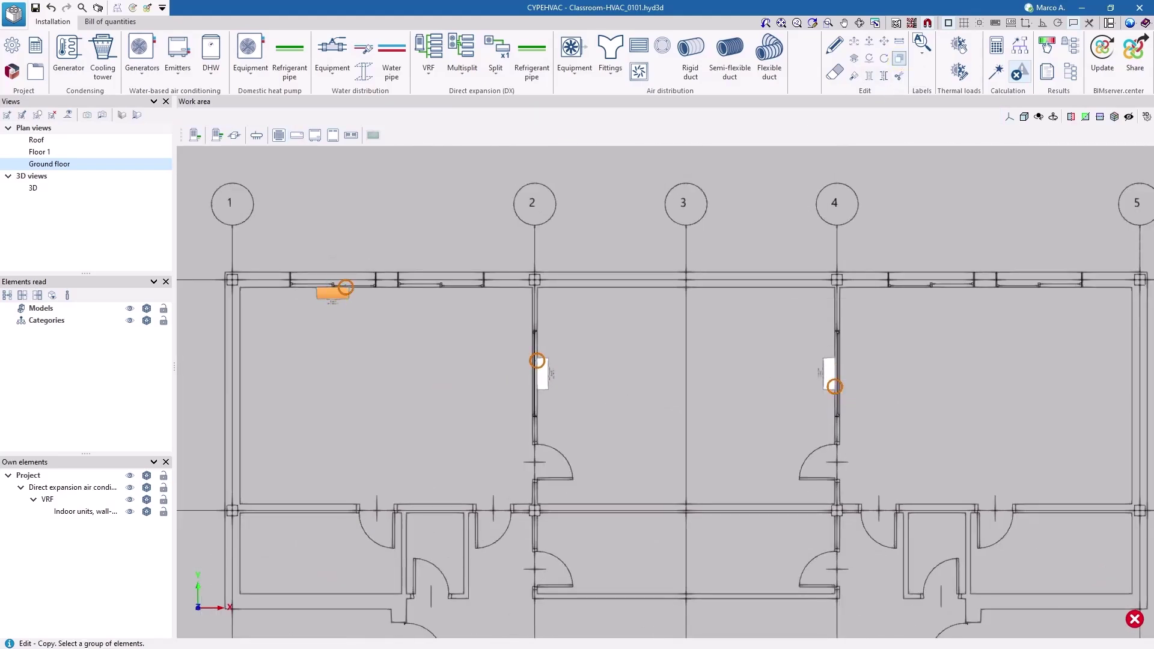
pyautogui.rightClick(332, 257)
pyautogui.click(441, 270)
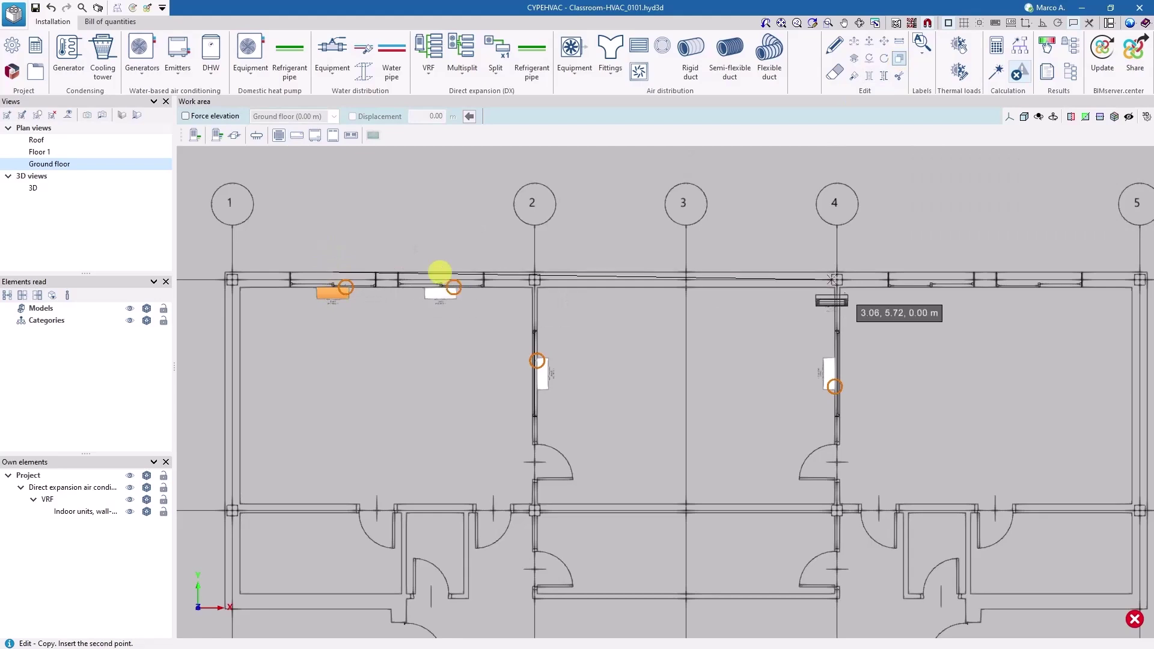
pyautogui.click(1039, 277)
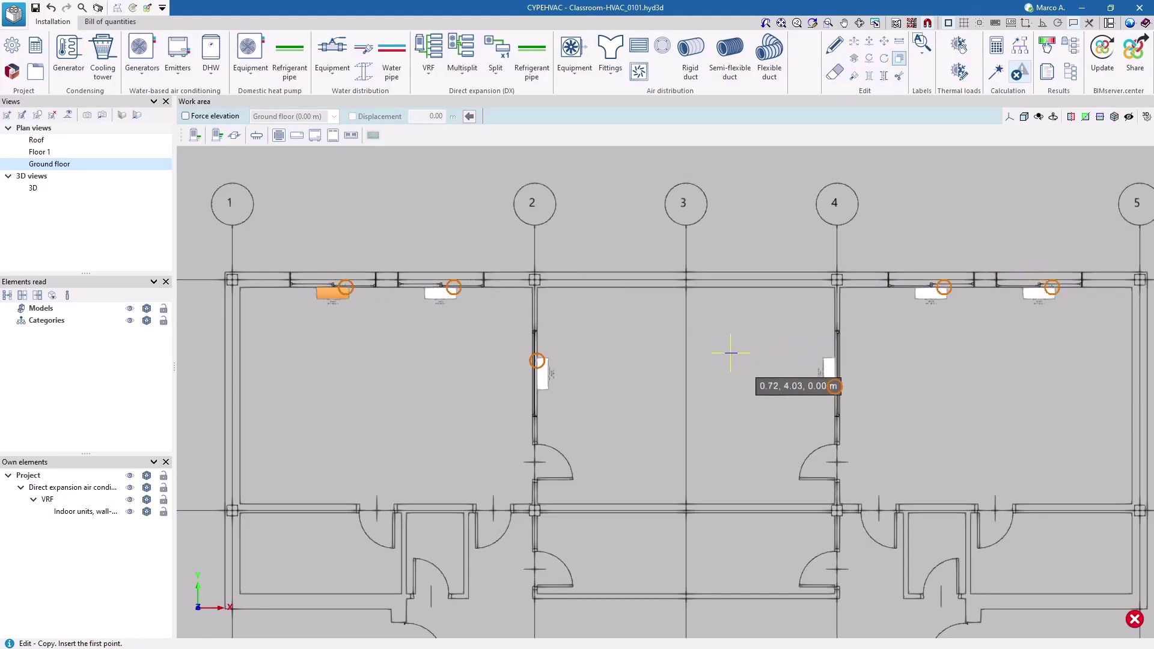
# - Examine the placed indoor units from an oblique angle, including a return to the workplane view
pyautogui.scroll(-3, 730, 353)
pyautogui.moveTo(729, 348)
pyautogui.keyDown('shift'); pyautogui.mouseDown(button='middle')
pyautogui.moveTo(631, 382)
pyautogui.moveTo(613, 469)
pyautogui.moveTo(646, 389)
pyautogui.mouseUp(button='middle'); pyautogui.keyUp('shift')
pyautogui.scroll(2, 642, 371)
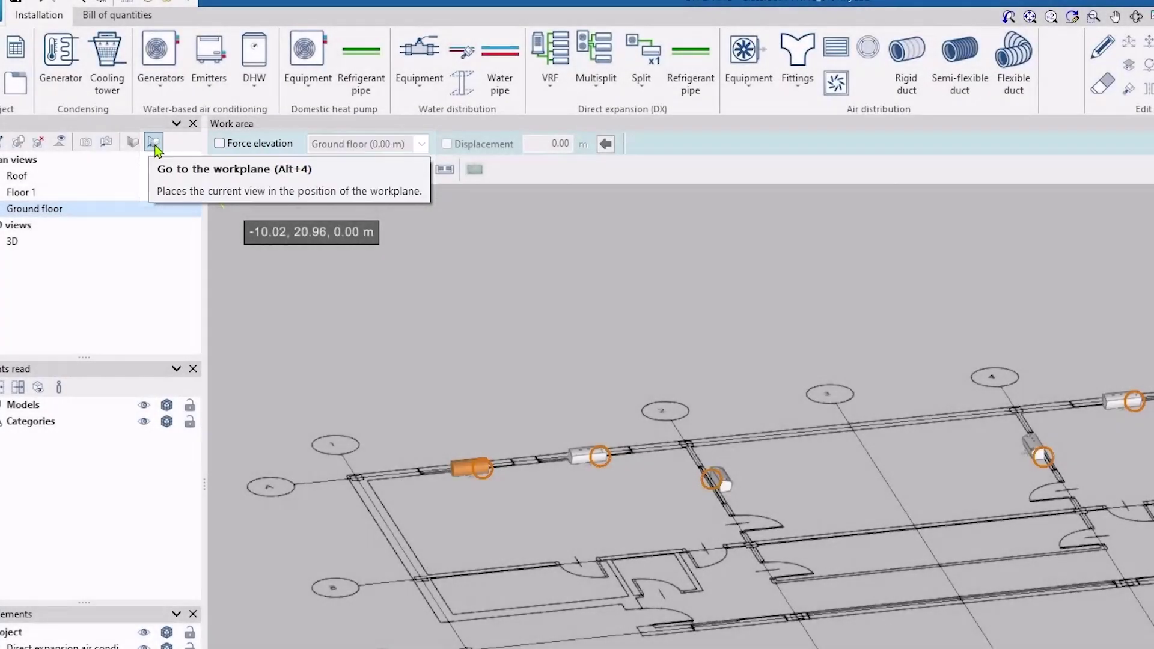
pyautogui.click(154, 143)
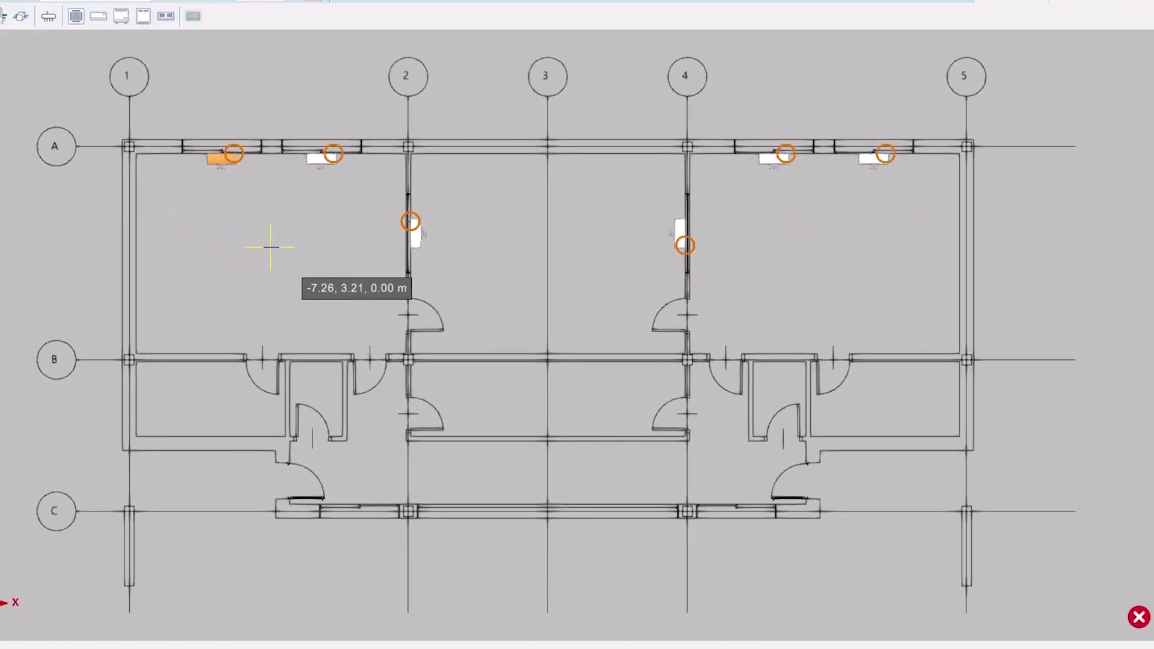
pyautogui.scroll(-1, 273, 255)
pyautogui.moveTo(273, 254); pyautogui.dragTo(484, 342, button='middle')
pyautogui.scroll(5, 446, 327)
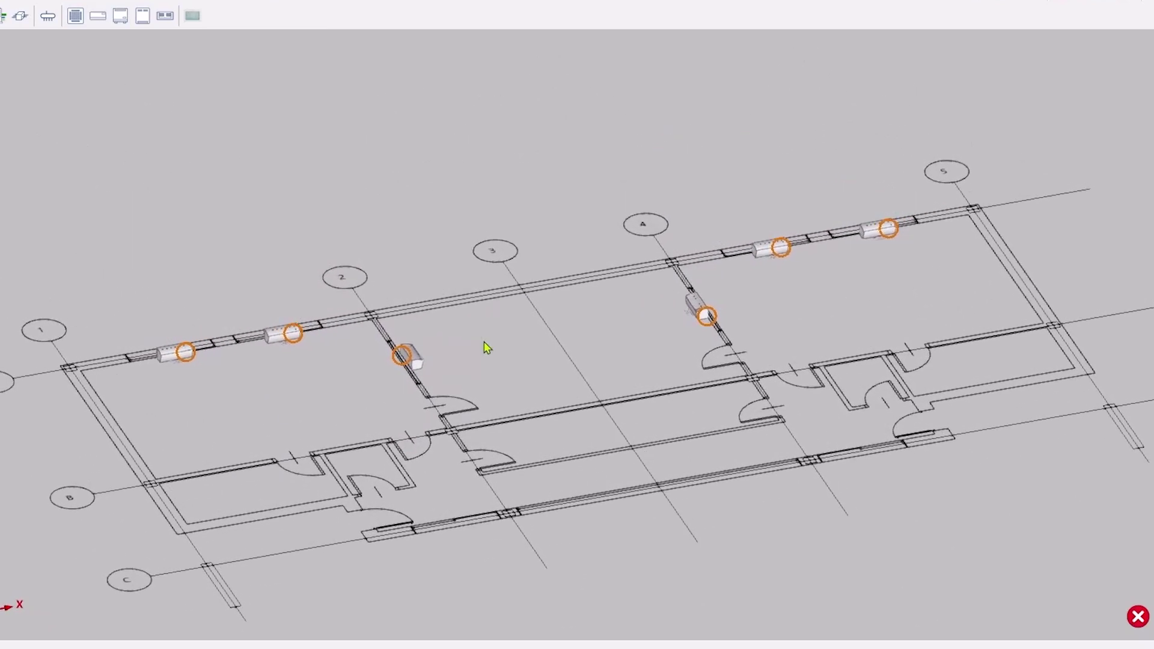
# - Check the template's view selection and close it without changes
pyautogui.click(415, 214)
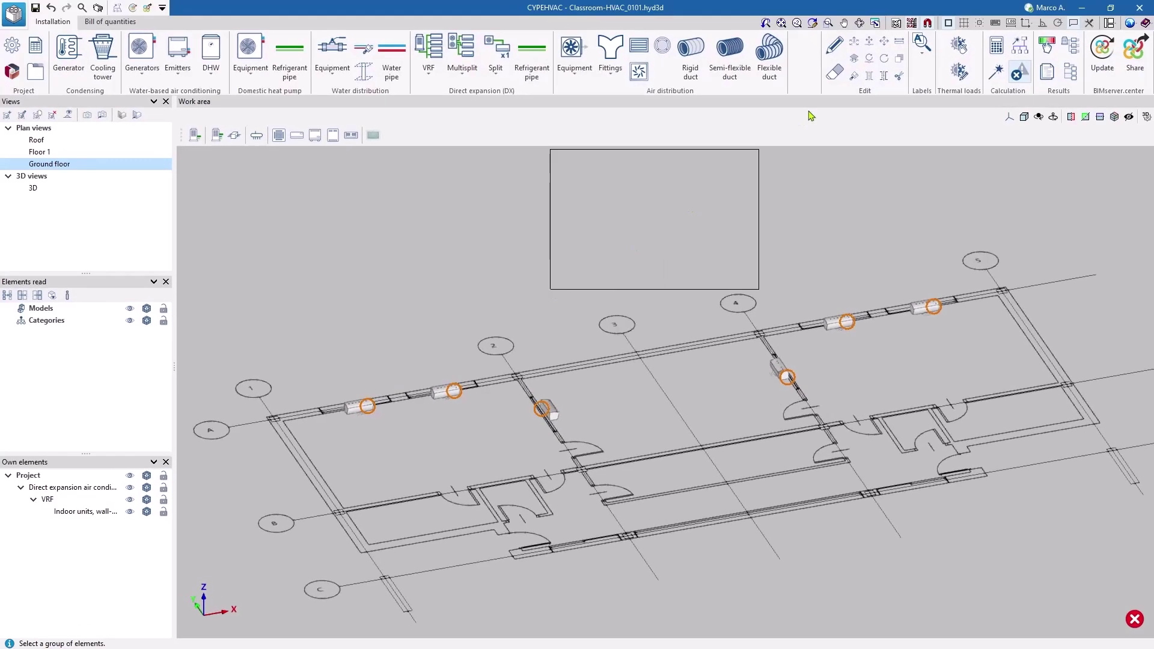
pyautogui.click(912, 24)
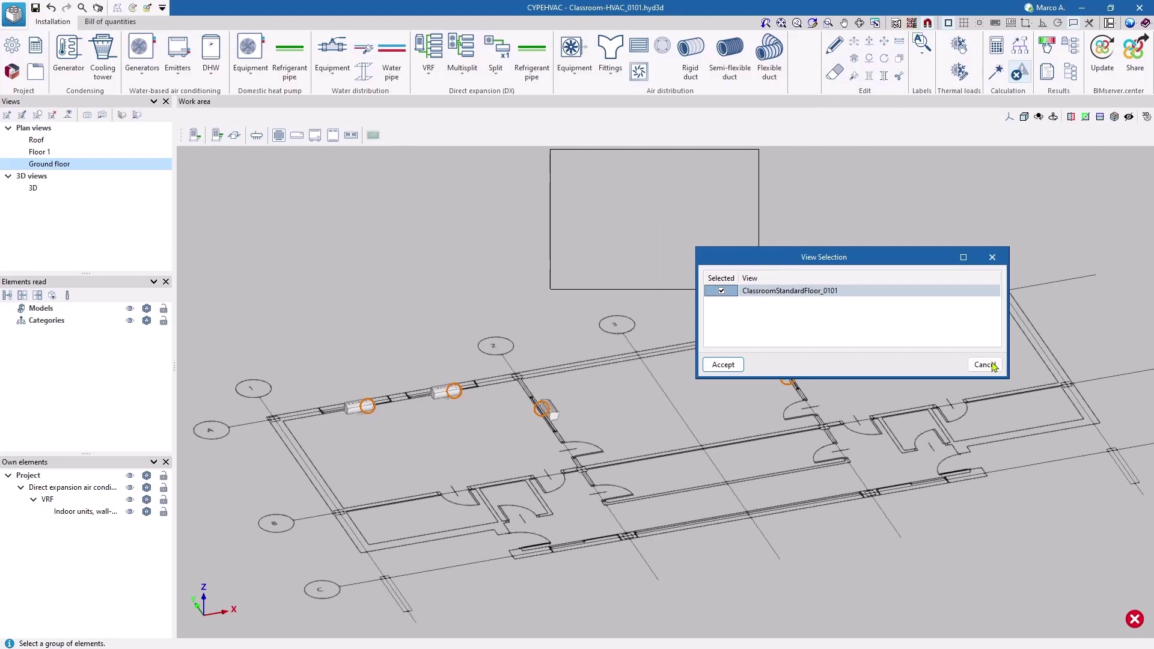
pyautogui.click(990, 364)
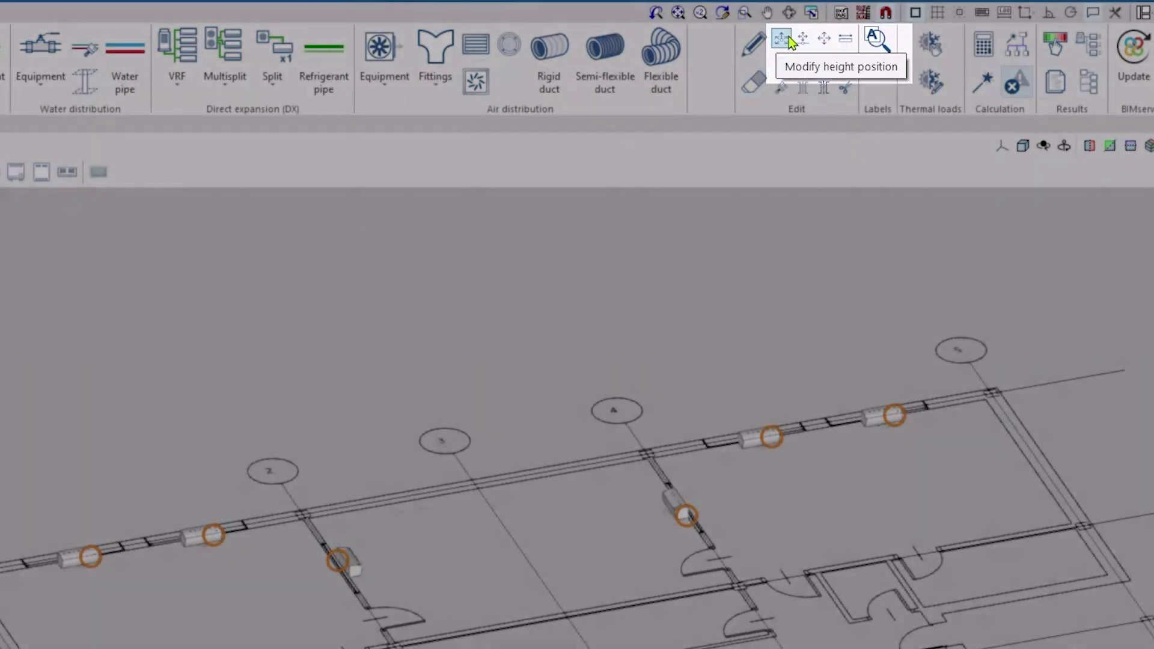
# - Raise all the wall-mounted indoor units by a displacement of 2.2 m
pyautogui.click(787, 39)
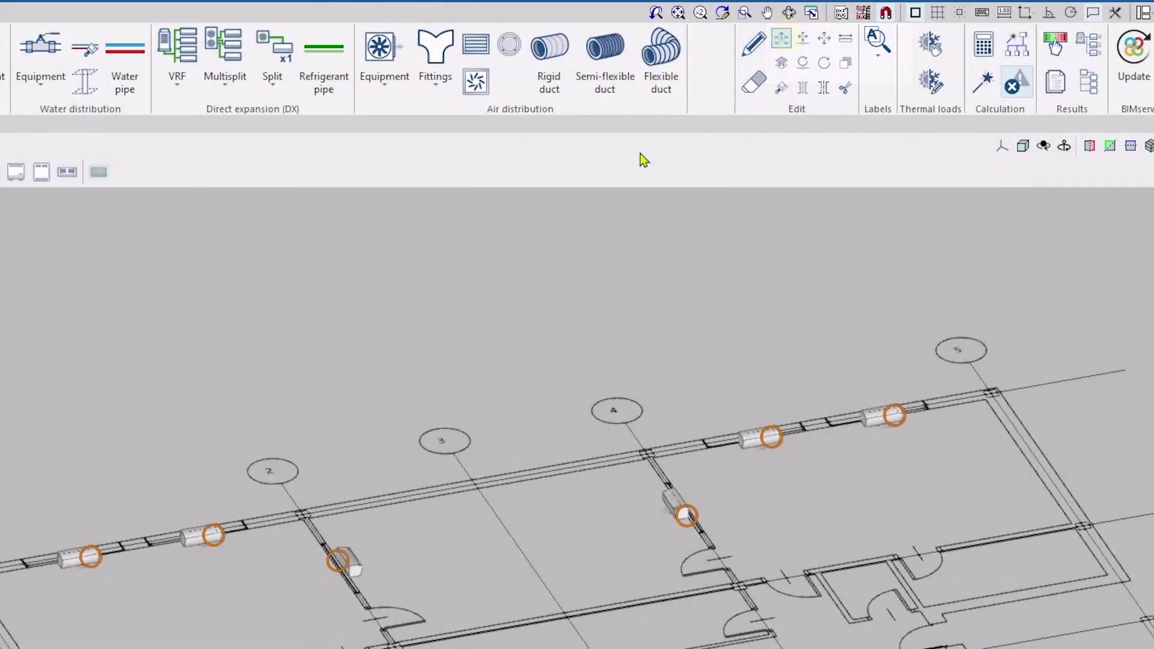
pyautogui.click(232, 292)
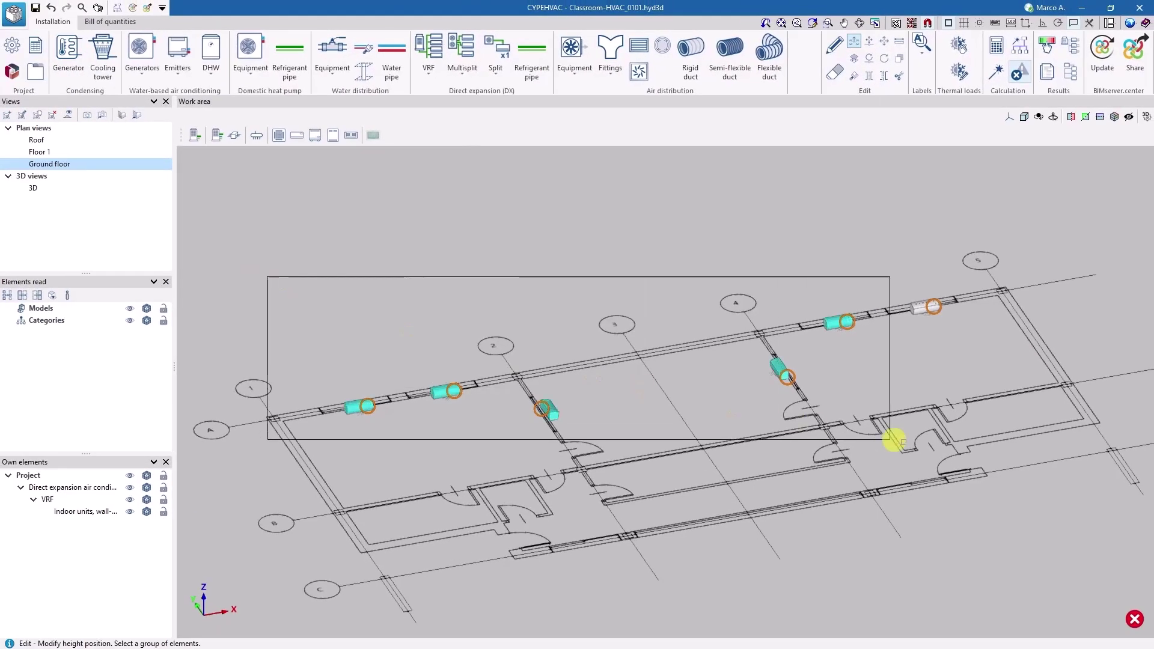
pyautogui.click(998, 462)
pyautogui.rightClick(674, 273)
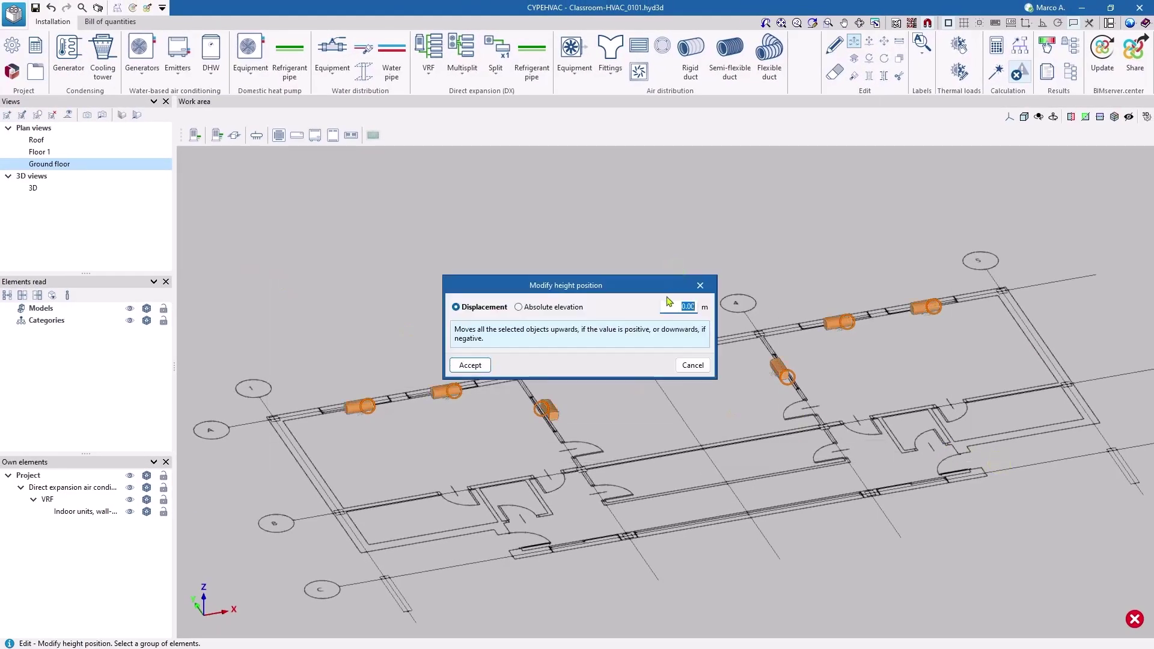
pyautogui.write('2.2')
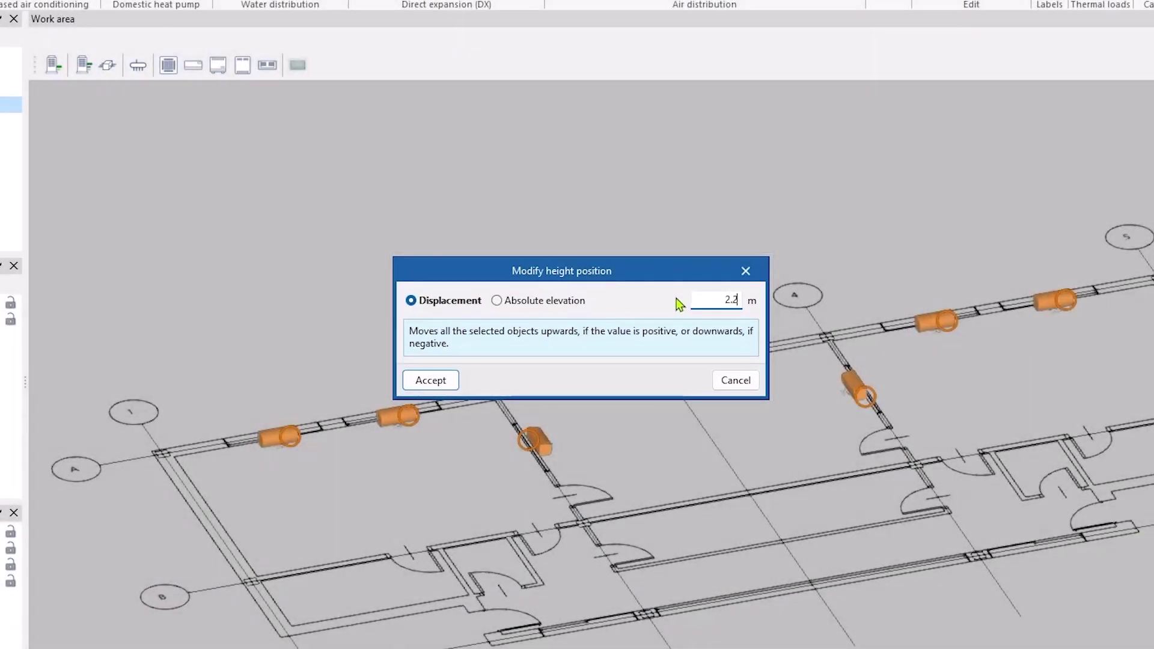
pyautogui.click(430, 380)
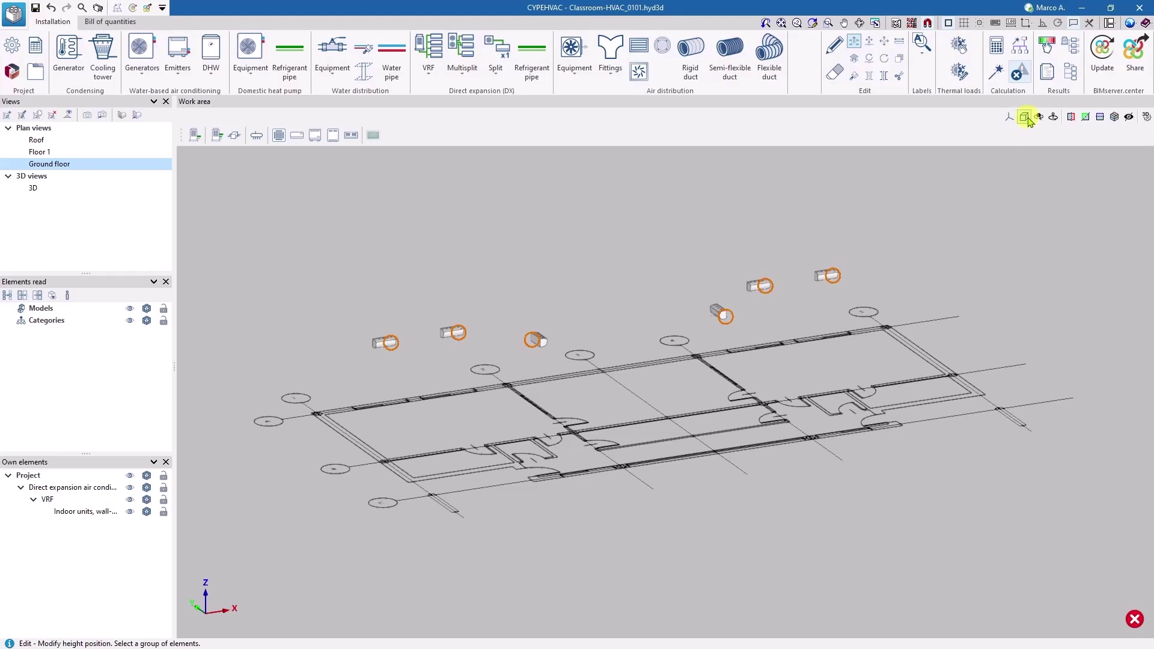
# - Check the units in perspective, return to the workplane and define a two-pipe heat pump outdoor unit, Bosch AF4300A 8-1
pyautogui.click(1024, 117)
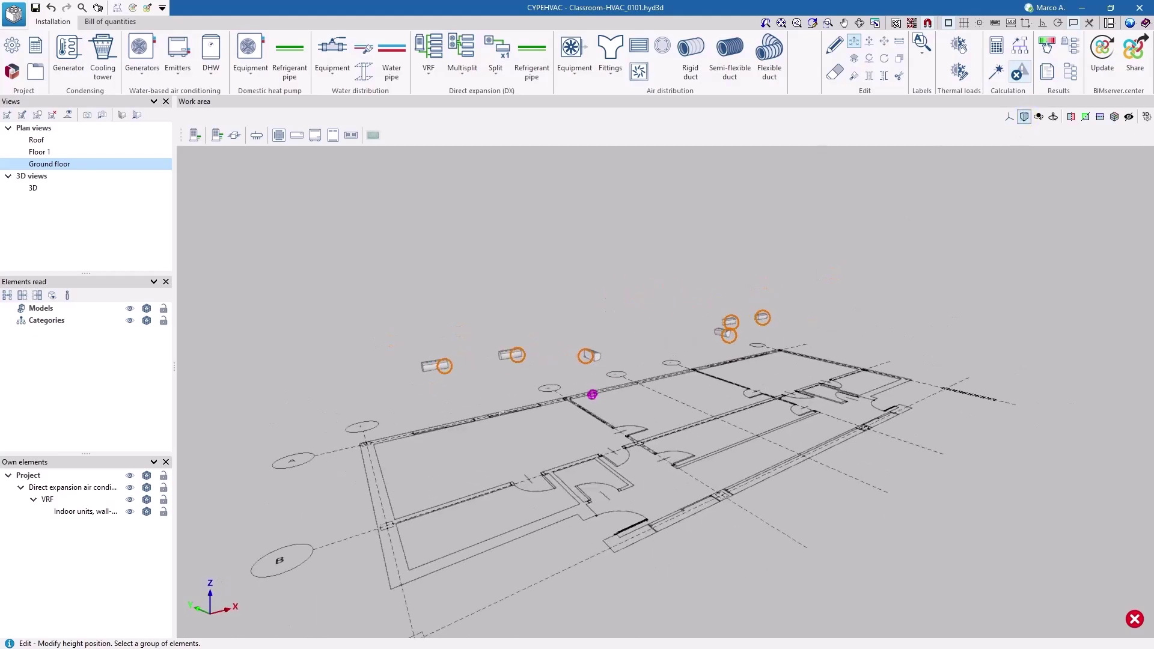
pyautogui.click(138, 116)
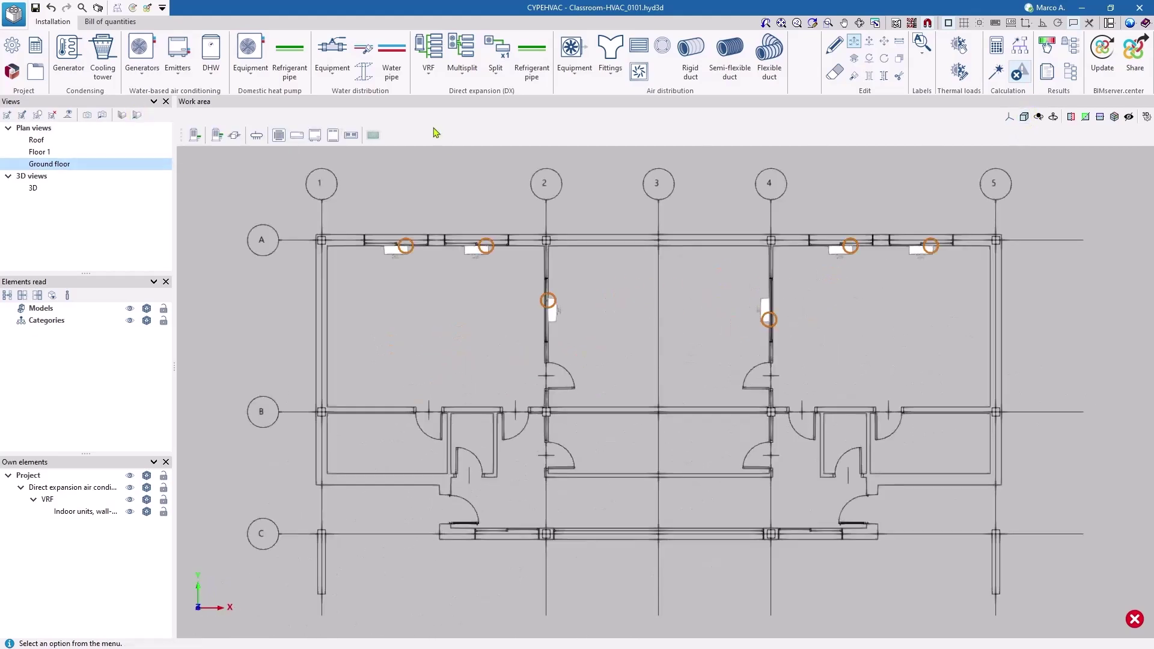
pyautogui.click(194, 136)
pyautogui.click(683, 325)
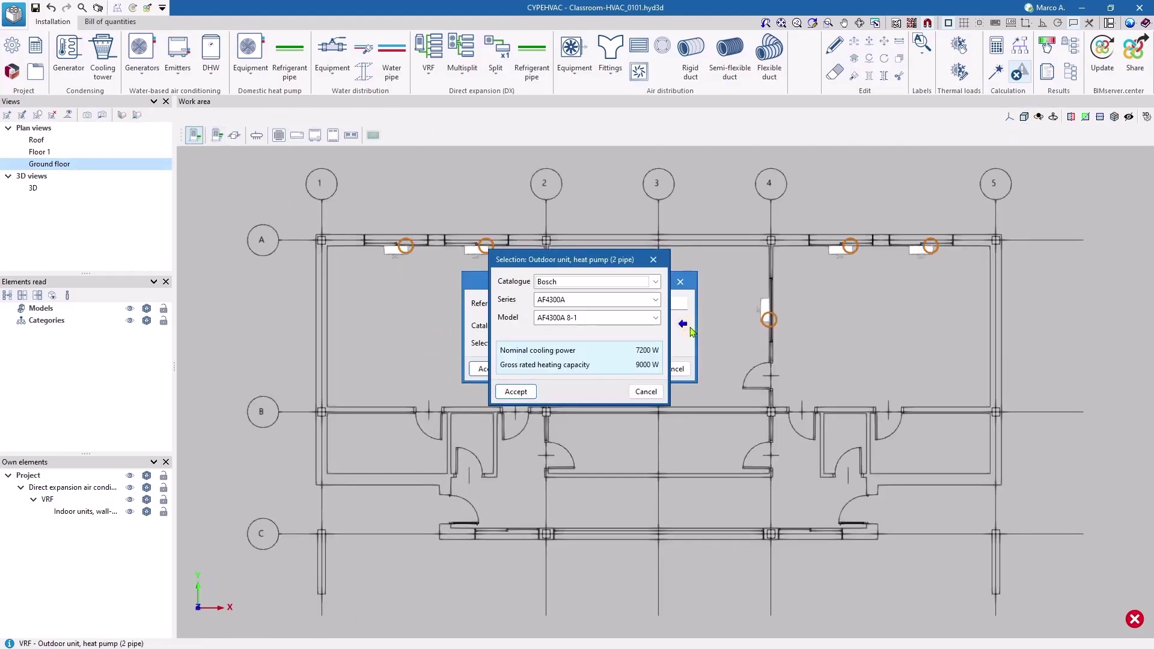
pyautogui.click(515, 392)
pyautogui.click(486, 369)
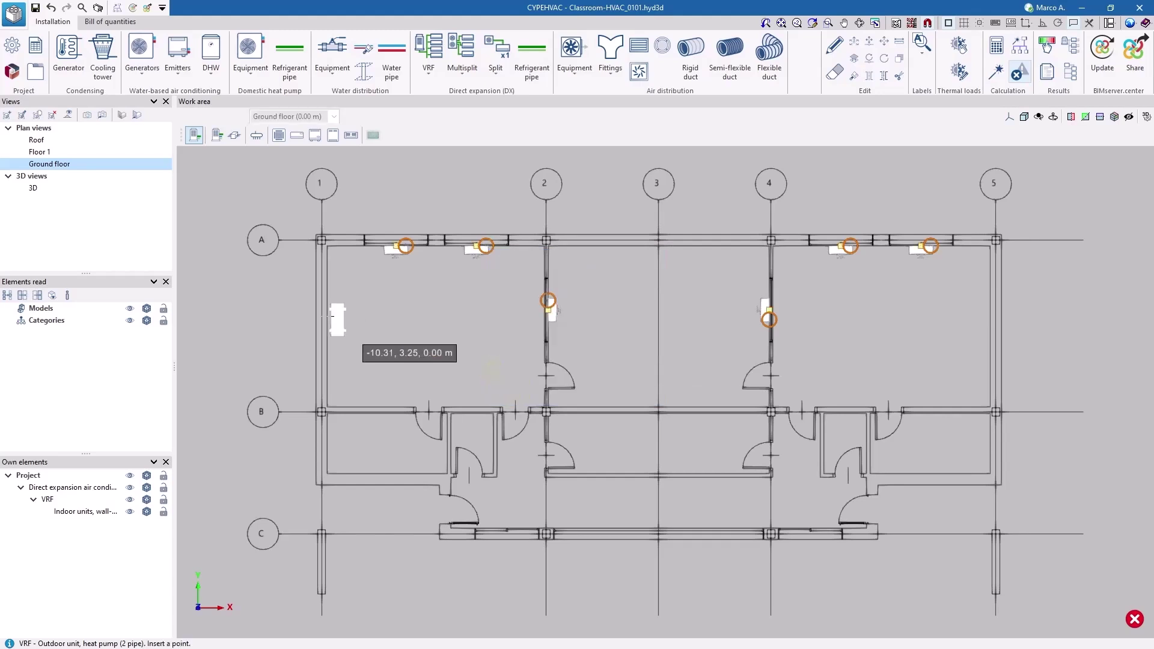
# - Rotate the outdoor unit to face the wall on axis 1 and place it outside the building, just below axis A
pyautogui.scroll(5, 280, 293)
pyautogui.moveTo(282, 295); pyautogui.dragTo(278, 412, button='middle')
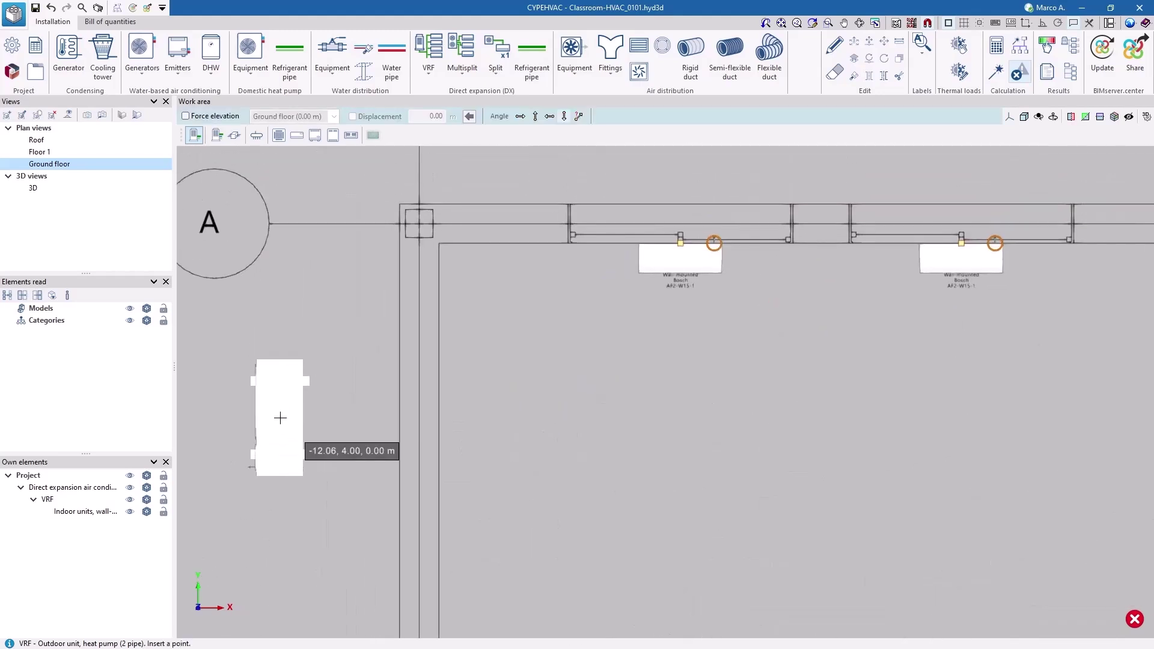
pyautogui.click(535, 117)
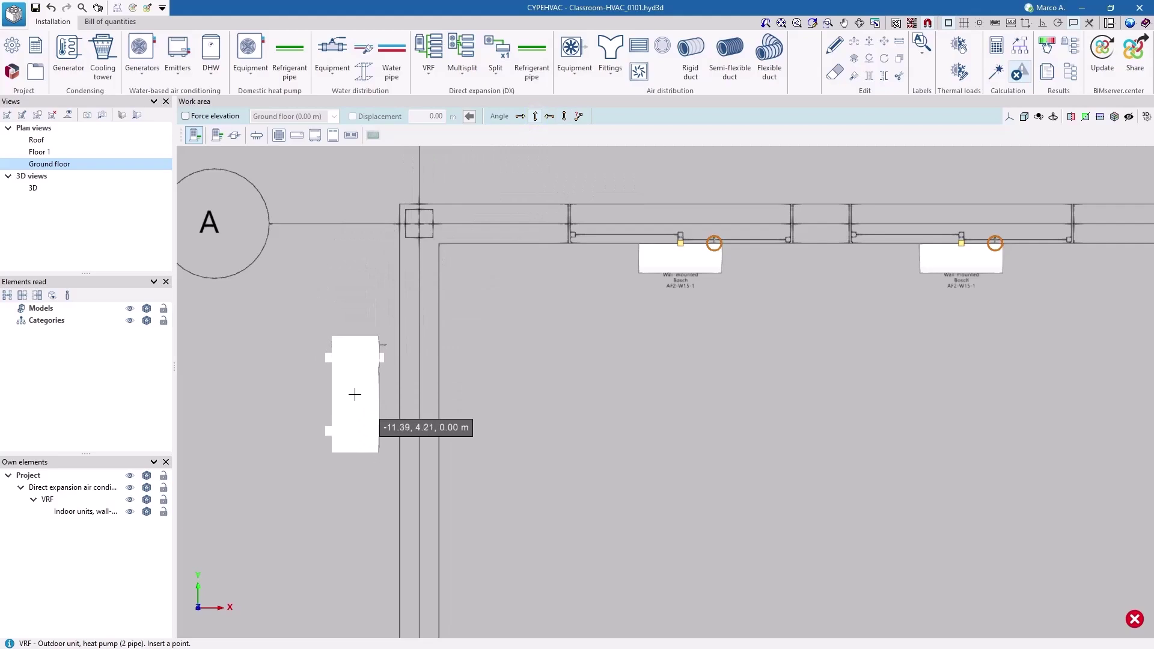
pyautogui.click(355, 394)
pyautogui.scroll(-5, 355, 394)
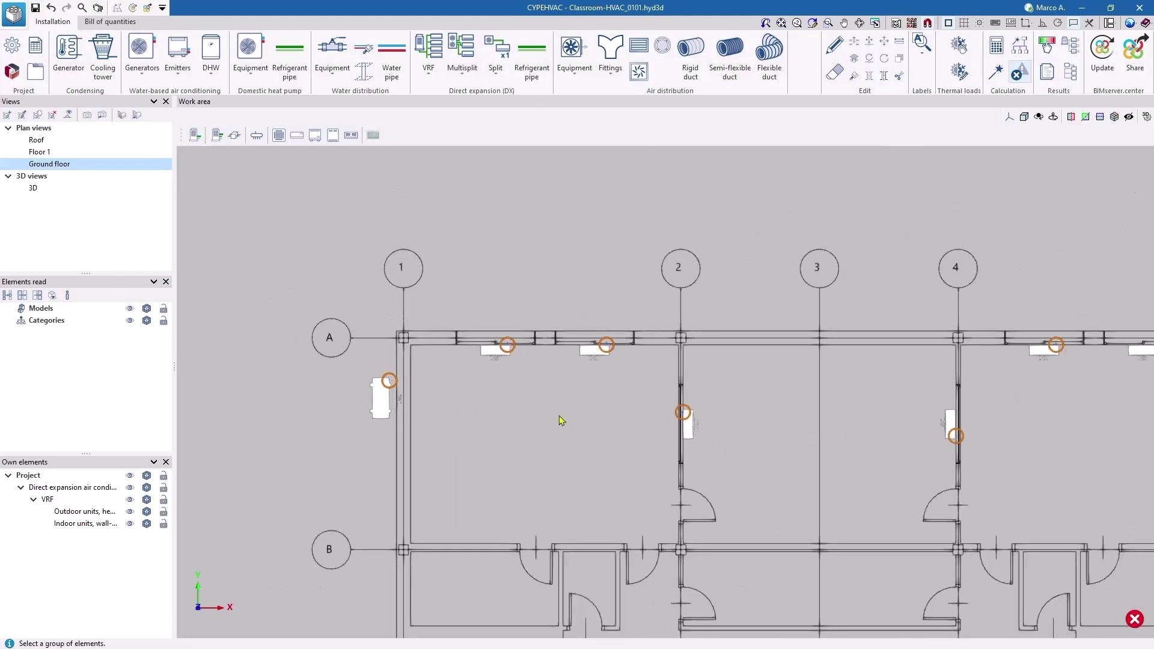
pyautogui.moveTo(559, 416); pyautogui.dragTo(447, 349, button='middle')
pyautogui.scroll(1, 554, 344)
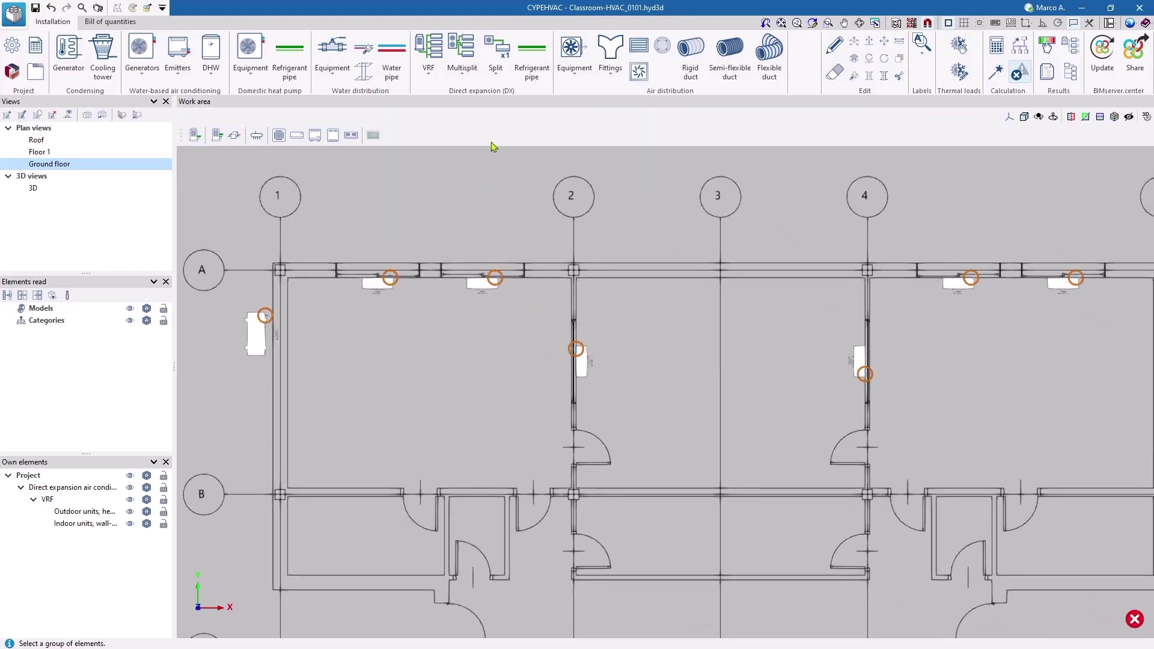
# - Start a refrigerant pipe with forced elevation and a 2.60 m displacement, and accept the current template object snaps
pyautogui.click(530, 62)
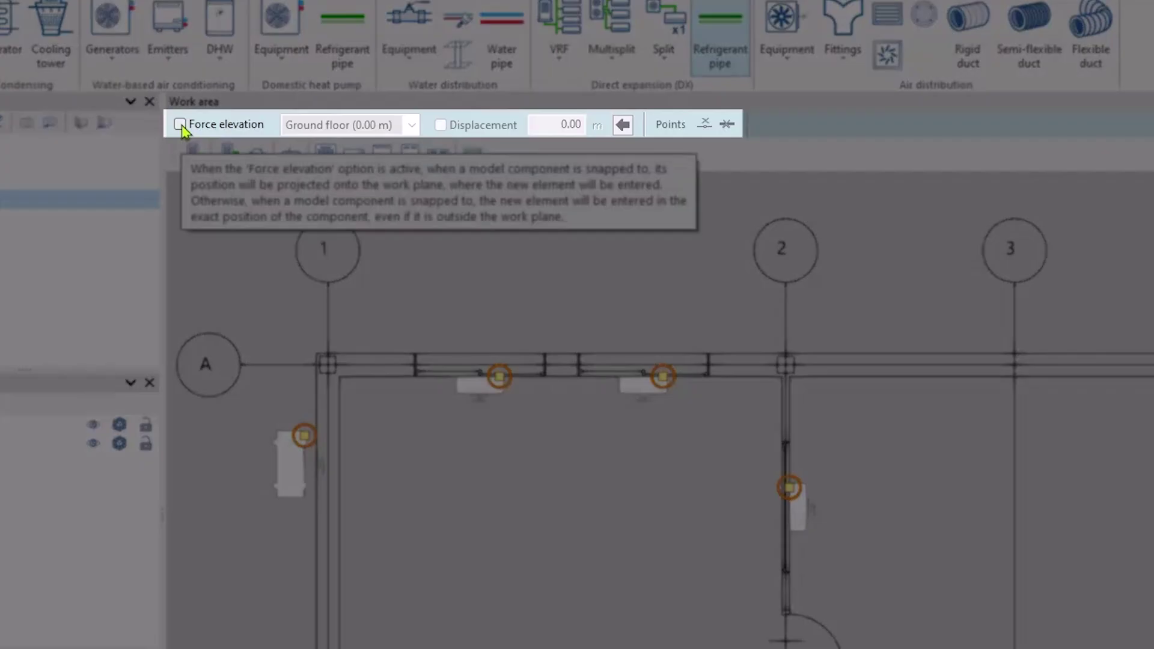
pyautogui.click(179, 125)
pyautogui.doubleClick(546, 124)
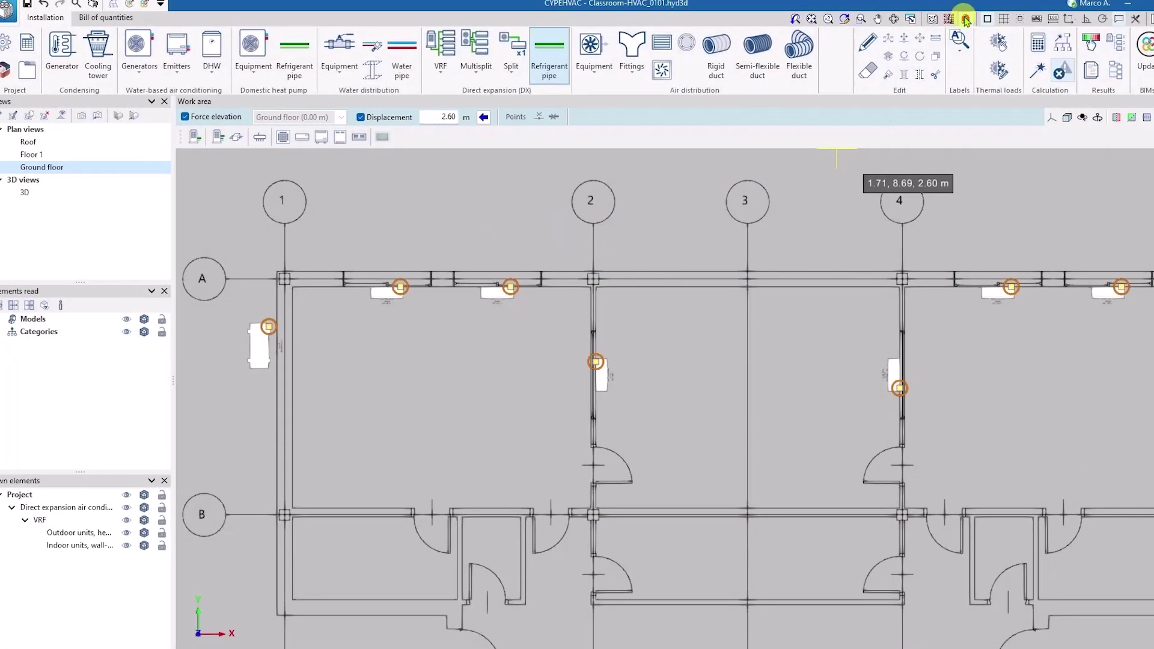
pyautogui.click(966, 20)
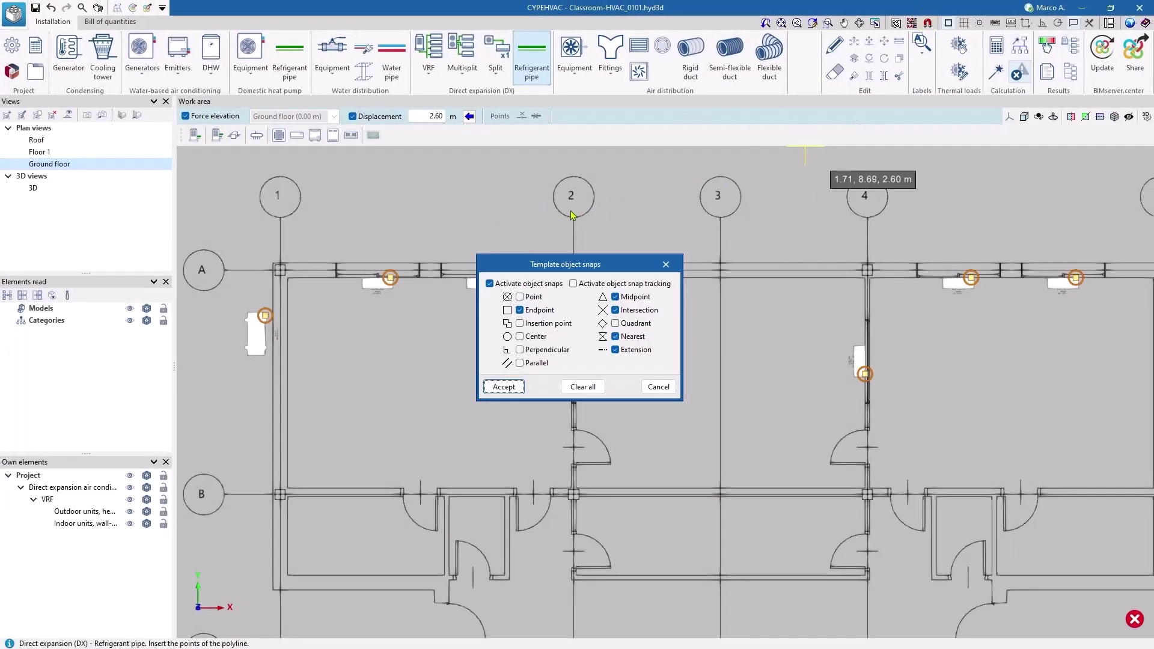
pyautogui.click(504, 386)
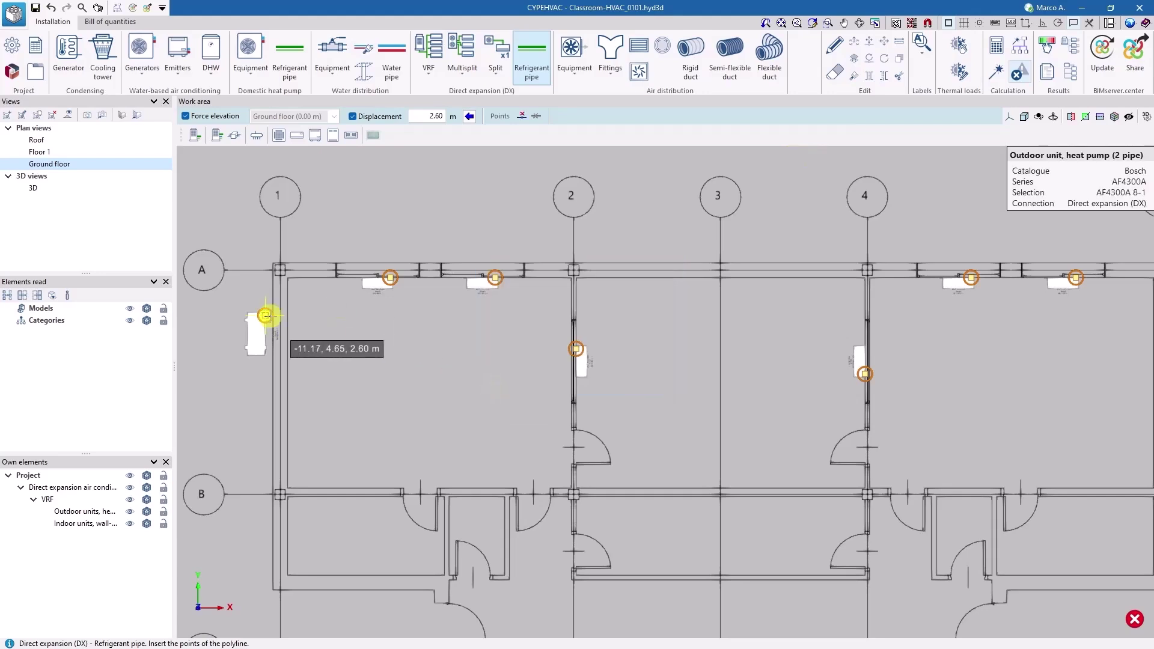
# - Draw the main refrigerant pipe from the outdoor unit to the farthest wall-mounted indoor unit between axes 4 and 5
pyautogui.click(263, 318)
pyautogui.scroll(-3, 580, 317)
pyautogui.scroll(4, 838, 325)
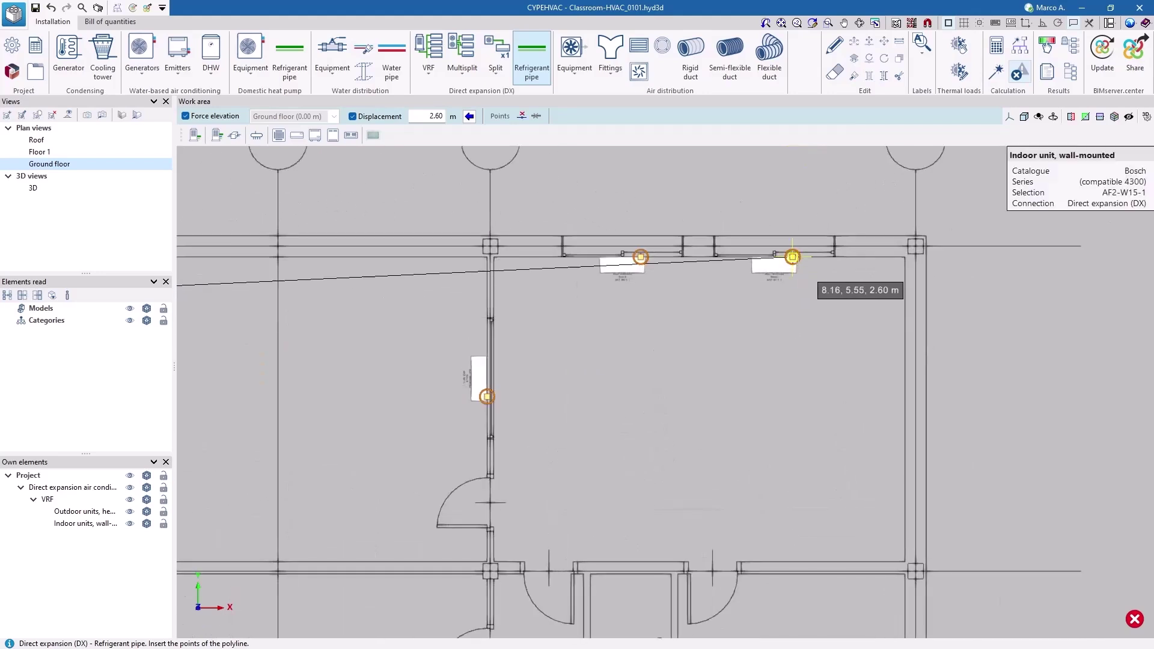
pyautogui.click(793, 257)
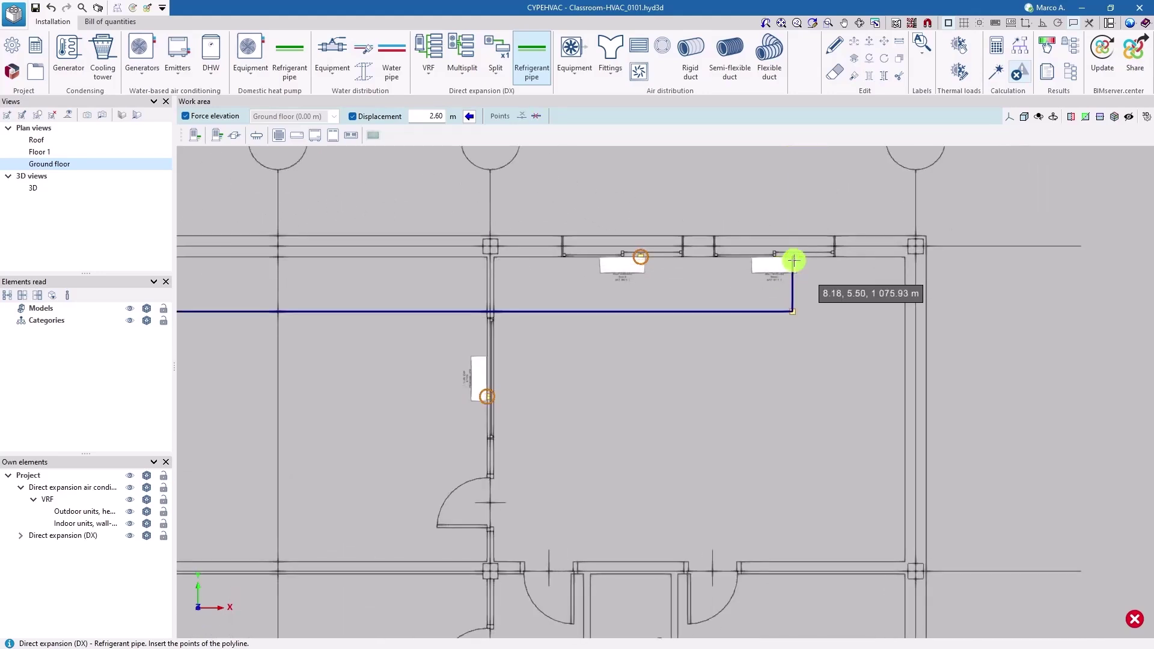
# - Connect the other three wall-mounted units along axis A to the main pipe with perpendicular refrigerant branches
pyautogui.click(641, 257)
pyautogui.click(641, 311)
pyautogui.scroll(-3, 300, 299)
pyautogui.scroll(3, 821, 310)
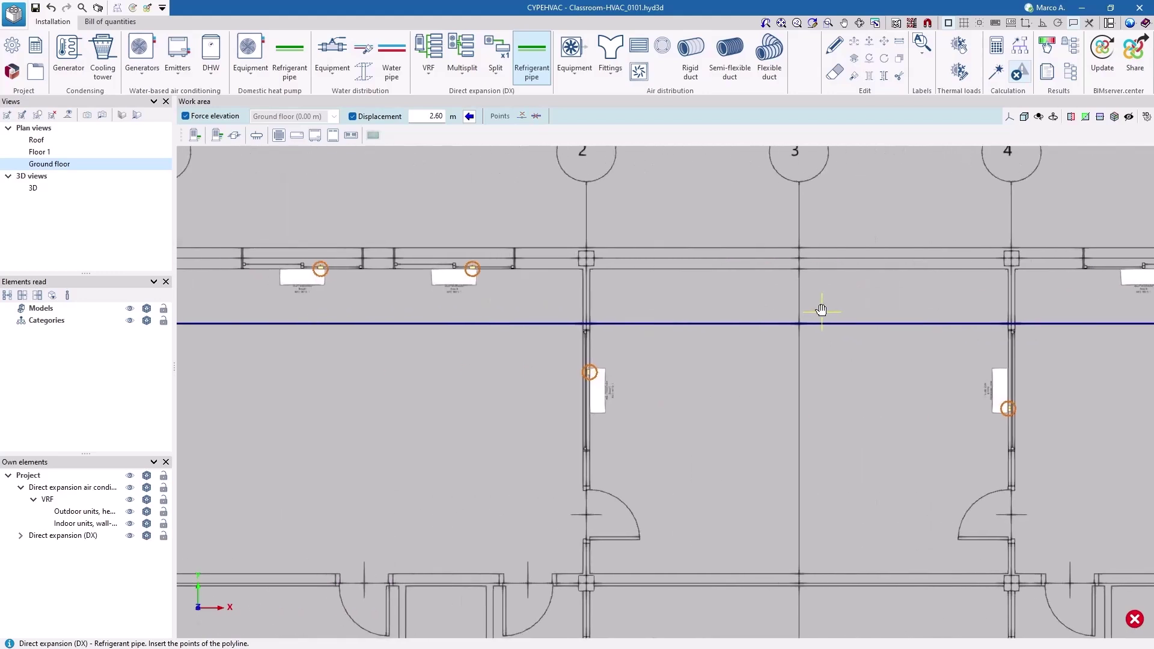
pyautogui.click(472, 268)
pyautogui.click(473, 323)
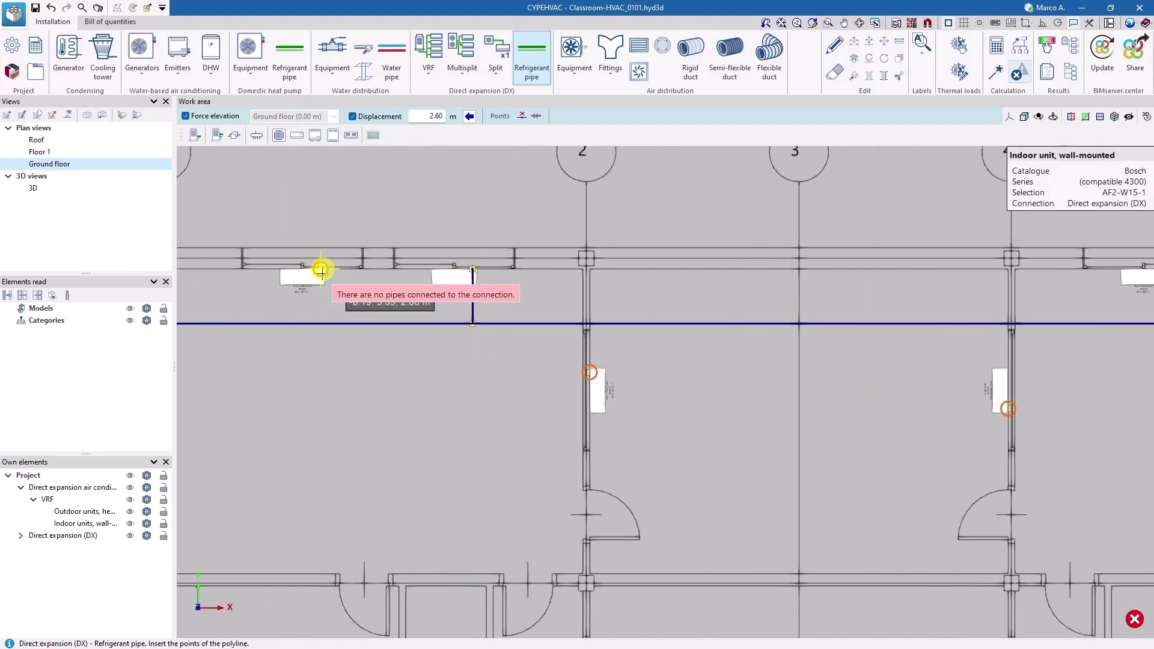
pyautogui.click(320, 269)
pyautogui.click(321, 324)
# - Connect the two wall-mounted units on axes 2 and 4 to the main pipe with refrigerant branches
pyautogui.click(590, 372)
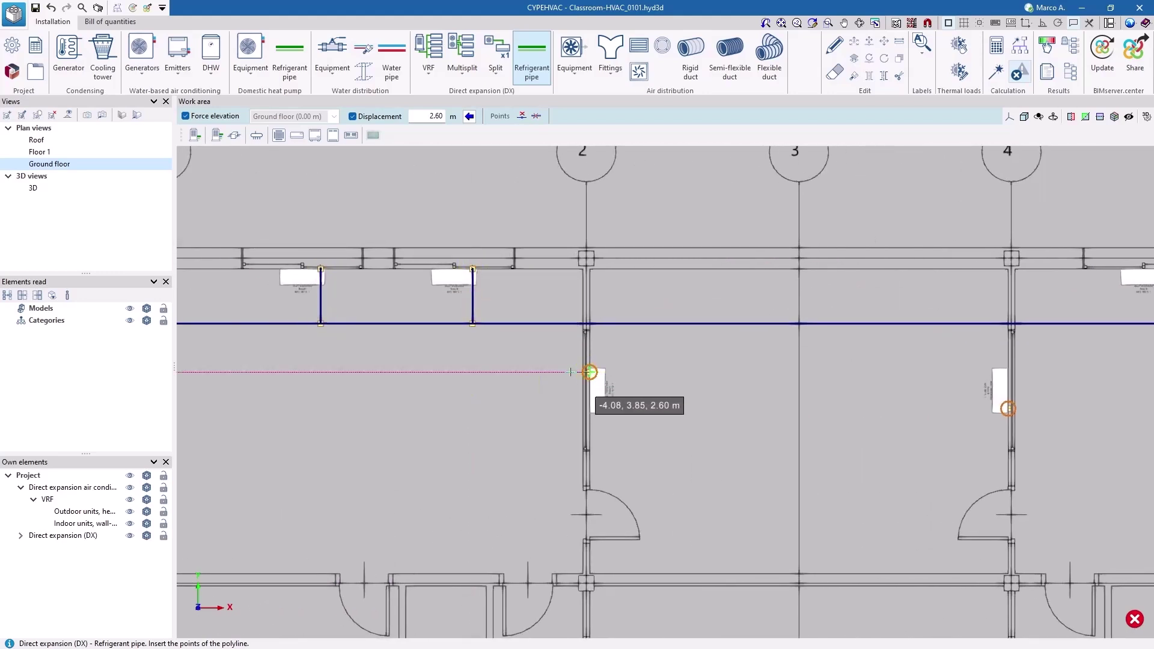
pyautogui.click(569, 325)
pyautogui.moveTo(780, 394); pyautogui.dragTo(521, 390, button='middle')
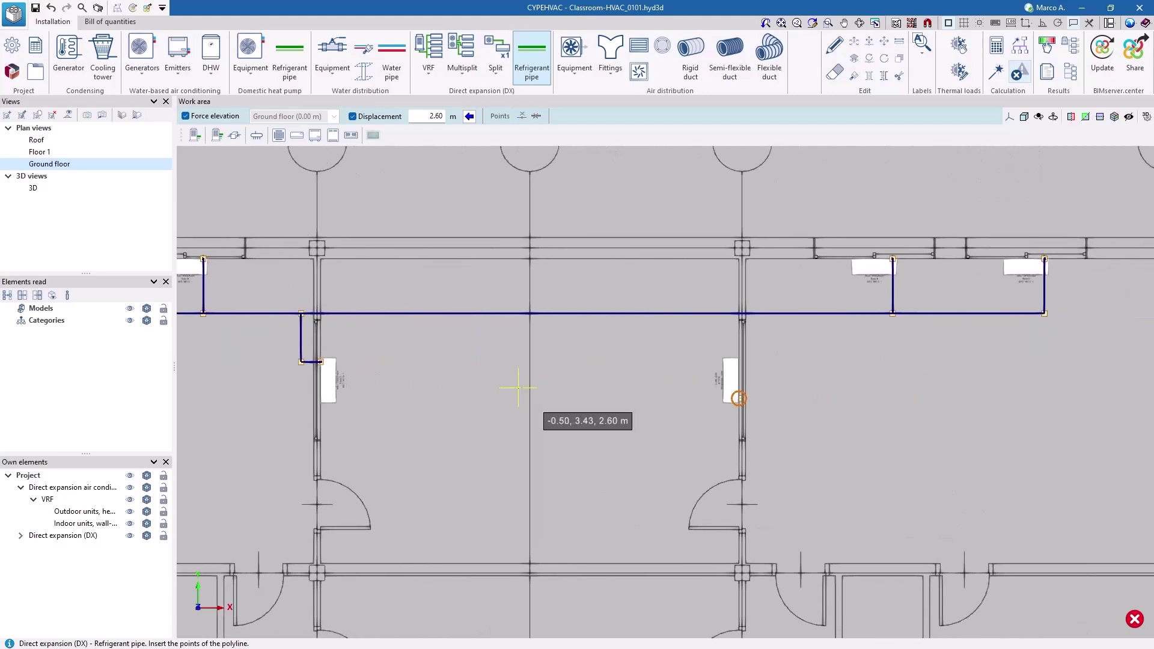
pyautogui.click(738, 398)
pyautogui.click(741, 313)
# - Inspect the pipe network in perspective, return to the ground floor workplane and end pipe insertion
pyautogui.scroll(-5, 528, 471)
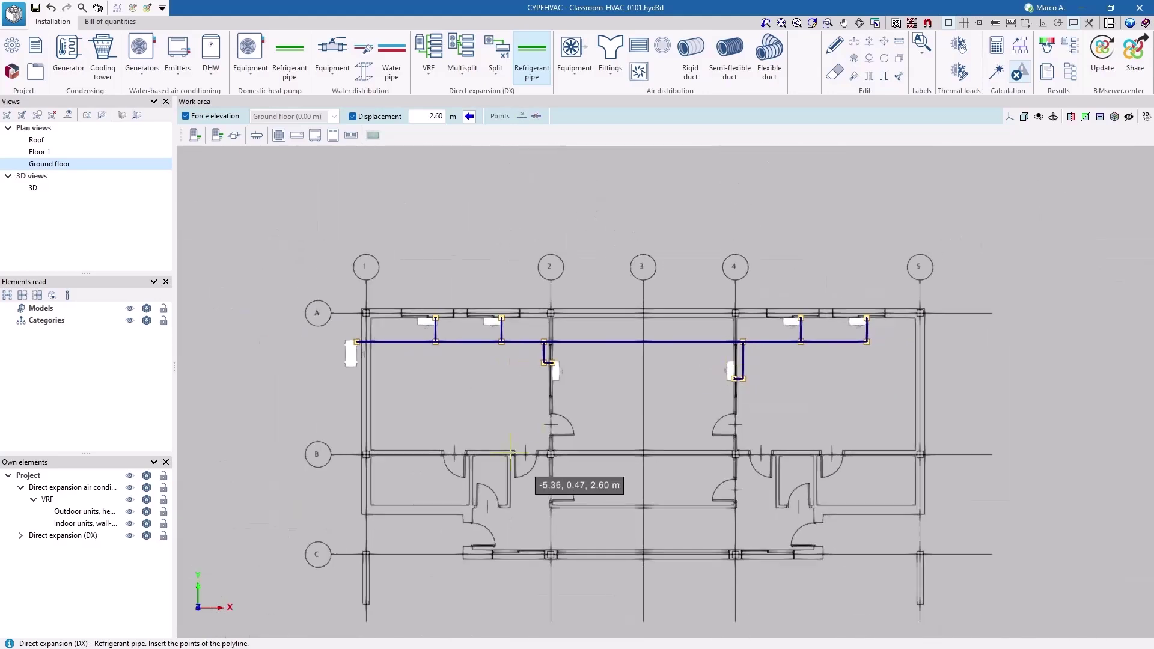
pyautogui.keyDown('shift'); pyautogui.moveTo(528, 472); pyautogui.dragTo(889, 226, button='middle'); pyautogui.keyUp('shift')
pyautogui.click(1023, 116)
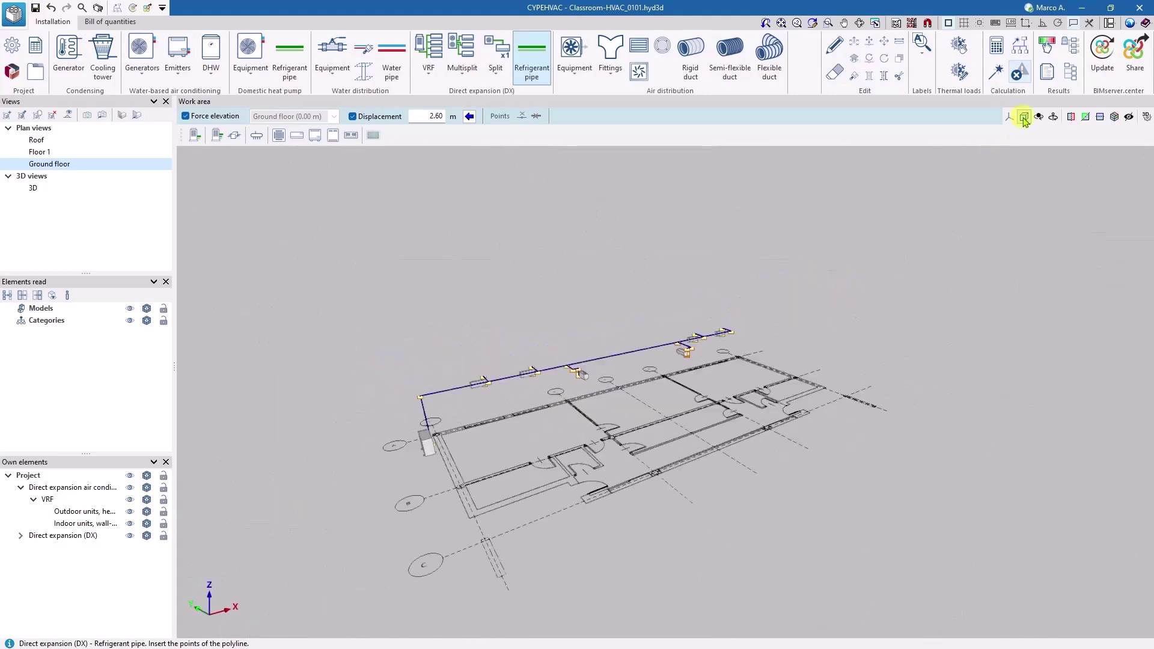
pyautogui.keyDown('shift'); pyautogui.moveTo(373, 414); pyautogui.dragTo(577, 403, button='middle'); pyautogui.keyUp('shift')
pyautogui.scroll(5, 514, 433)
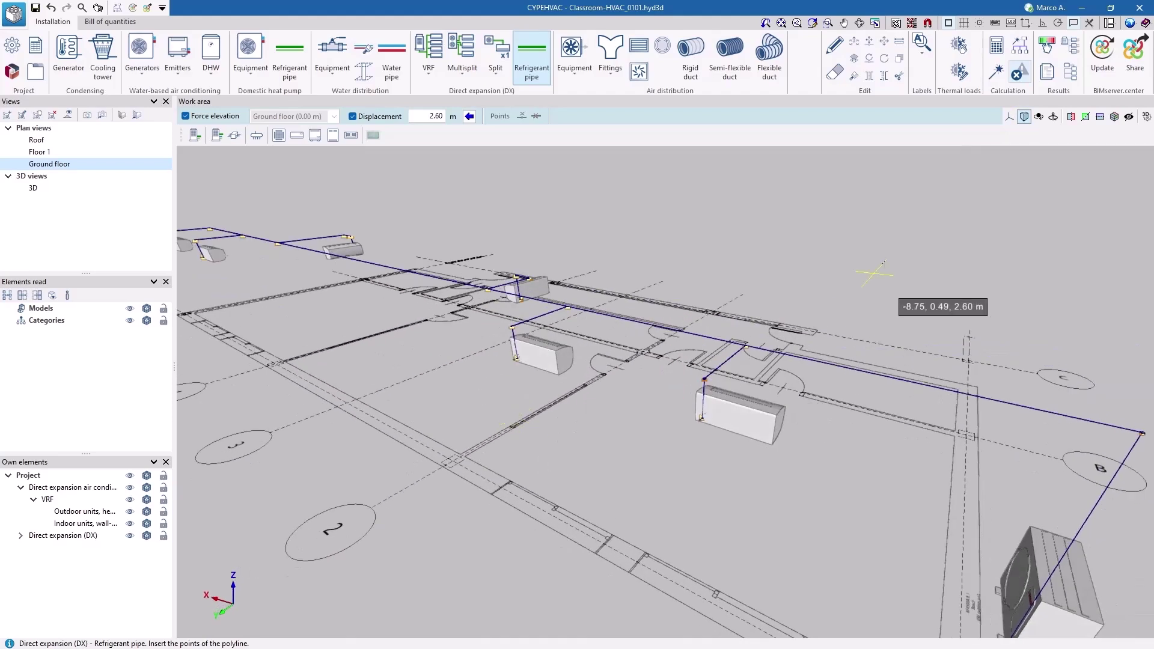
pyautogui.click(1023, 116)
pyautogui.click(137, 115)
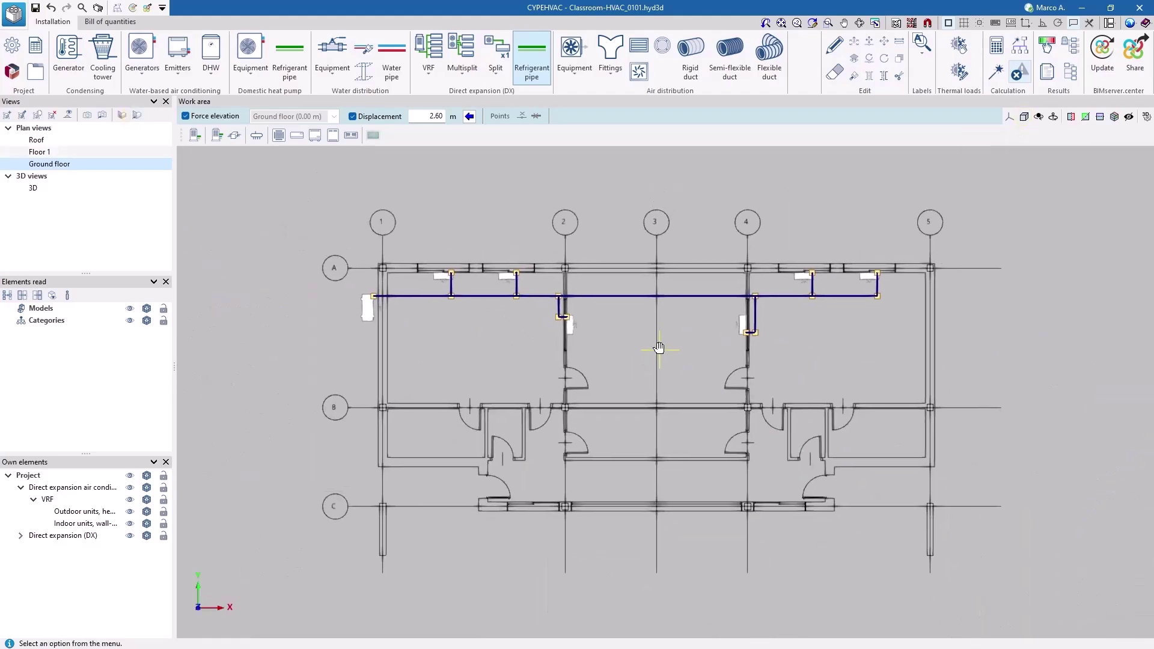
pyautogui.press('Escape')
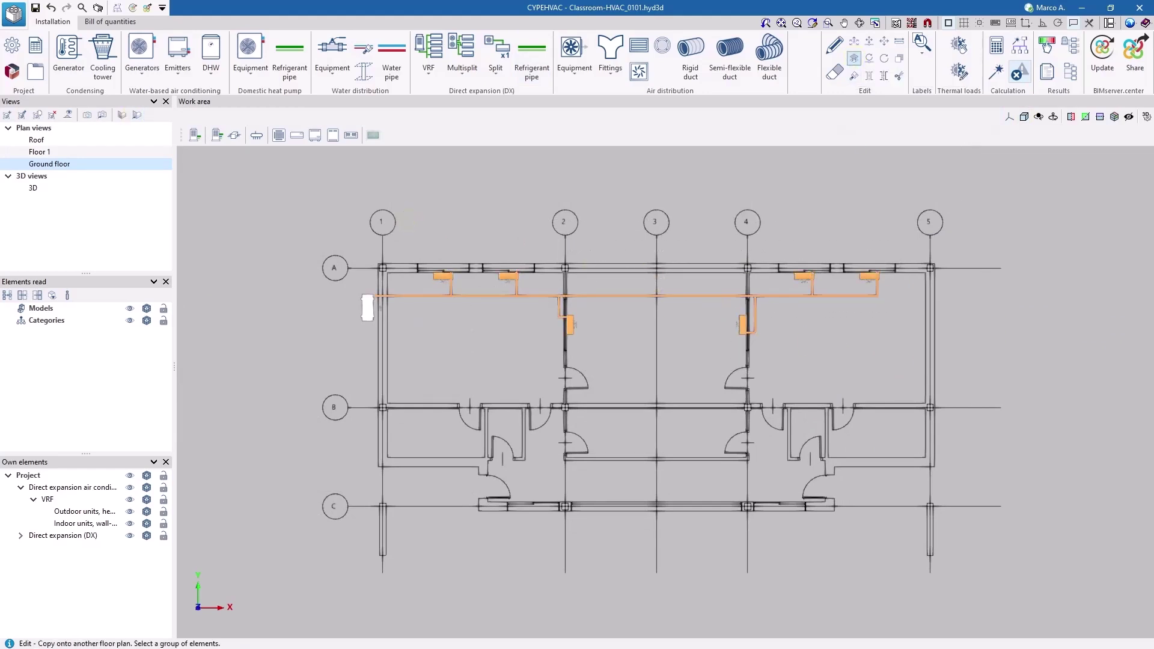
# - Copy the indoor units and refrigerant pipes, without the outdoor unit, onto Floor 1 and show the installation in the 3D view
pyautogui.rightClick(468, 263)
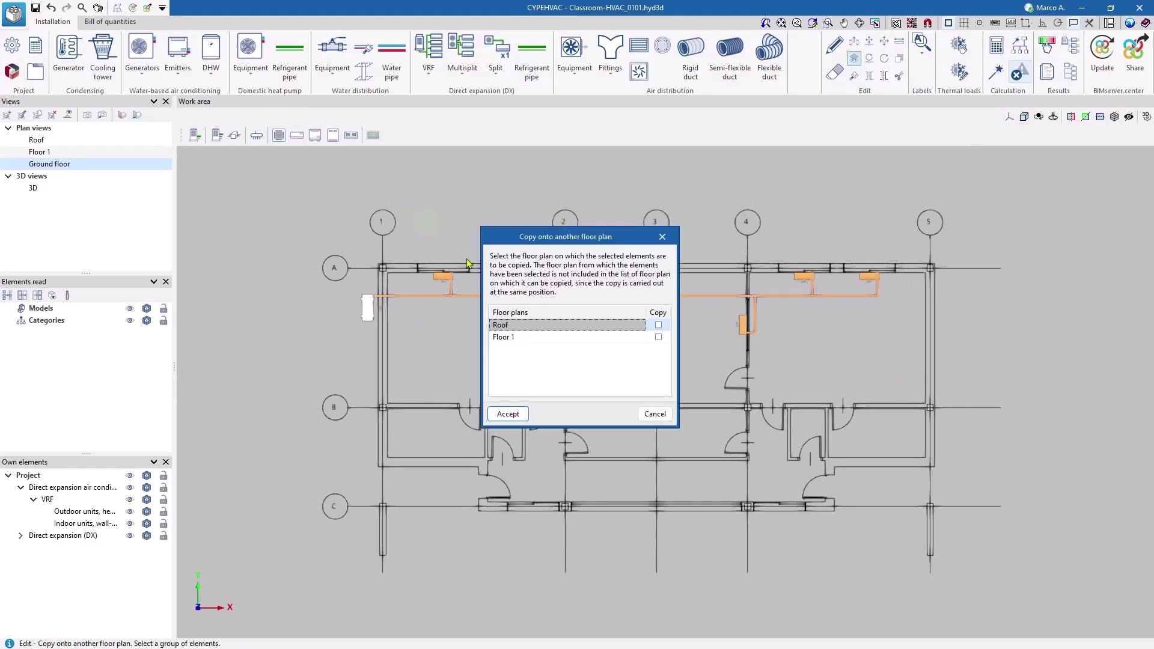
pyautogui.click(508, 415)
pyautogui.click(92, 187)
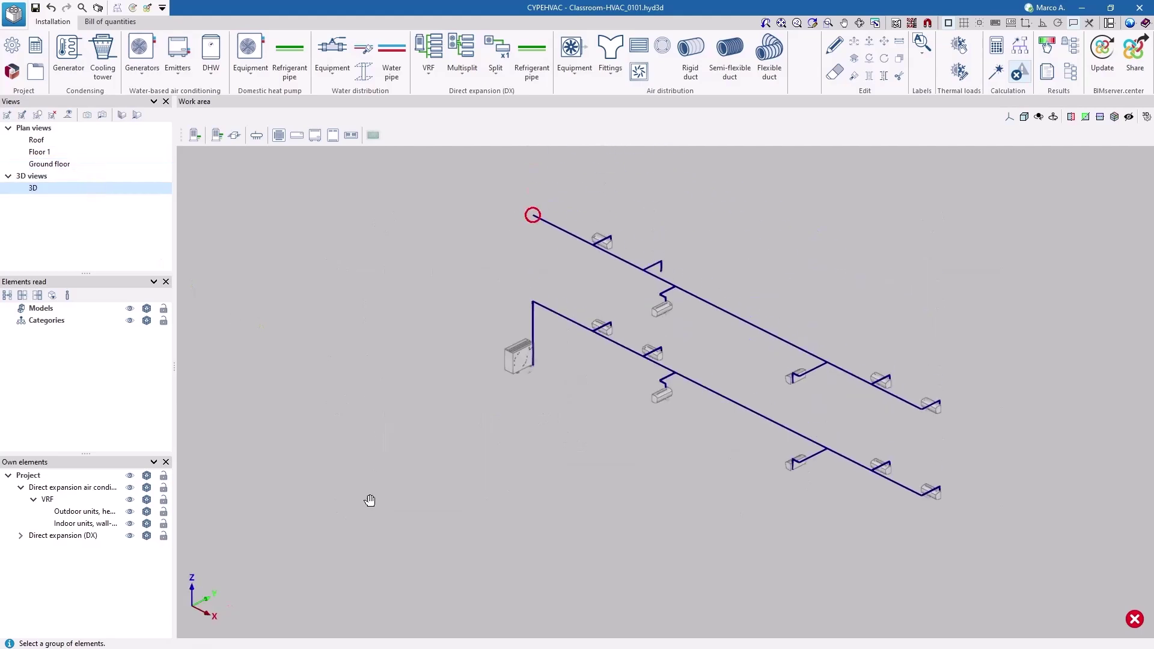
pyautogui.moveTo(368, 499); pyautogui.dragTo(541, 489, button='middle')
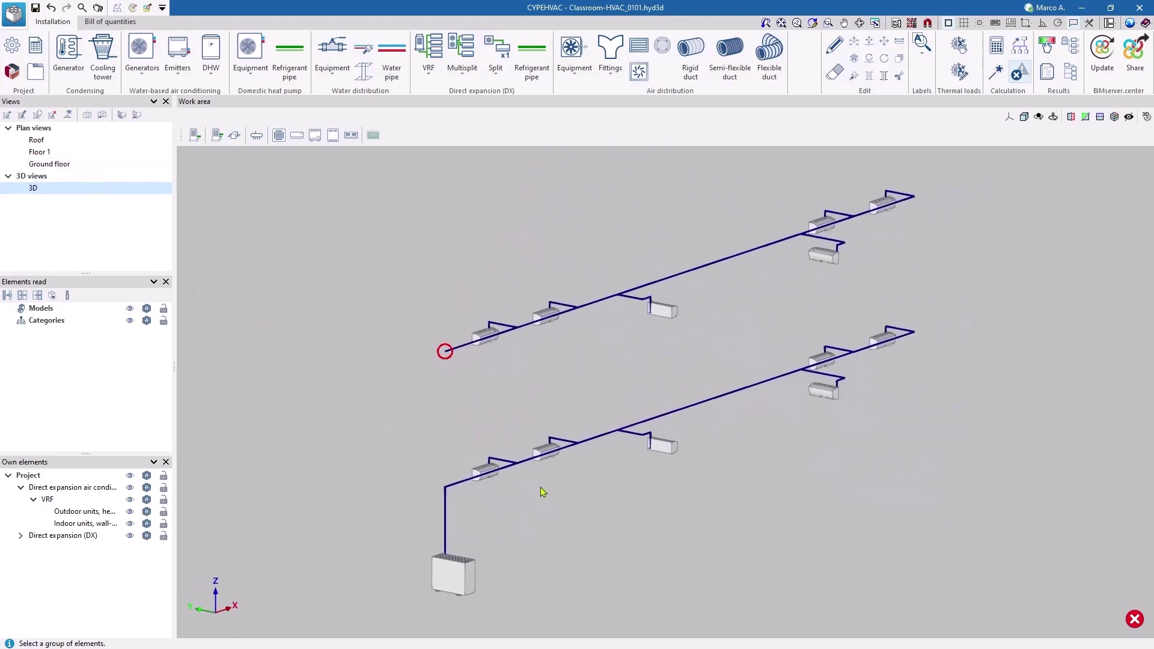
# - Without forced elevation, draw a vertical refrigerant pipe joining the open end of the Floor 1 pipe to the ground floor network
pyautogui.click(532, 63)
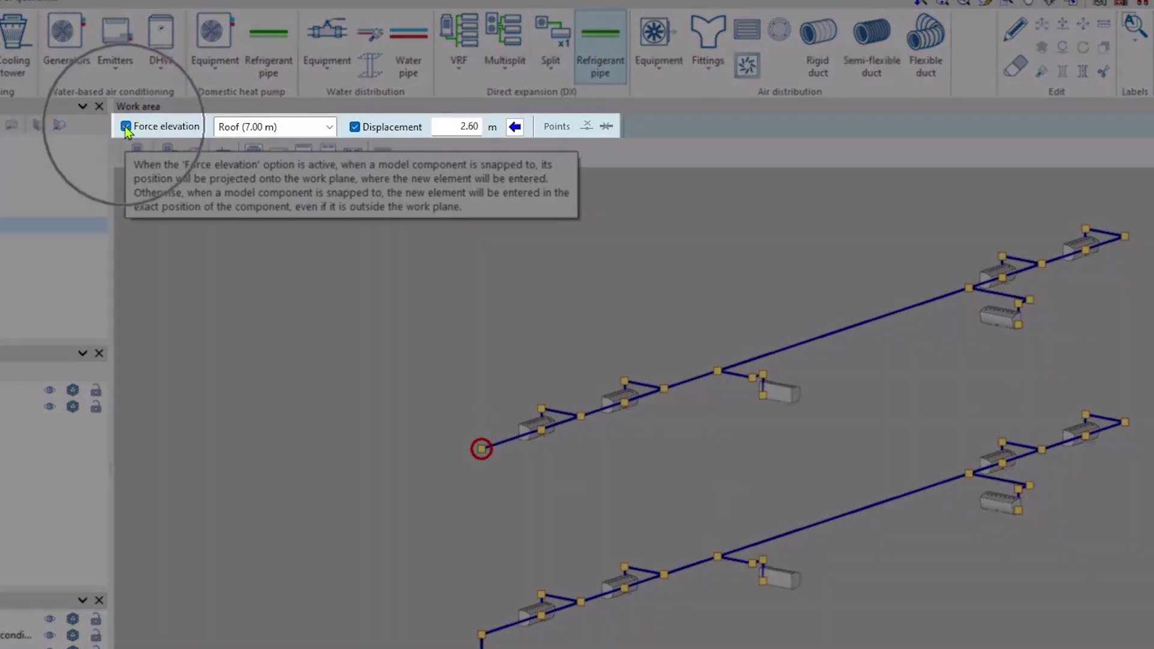
pyautogui.click(184, 115)
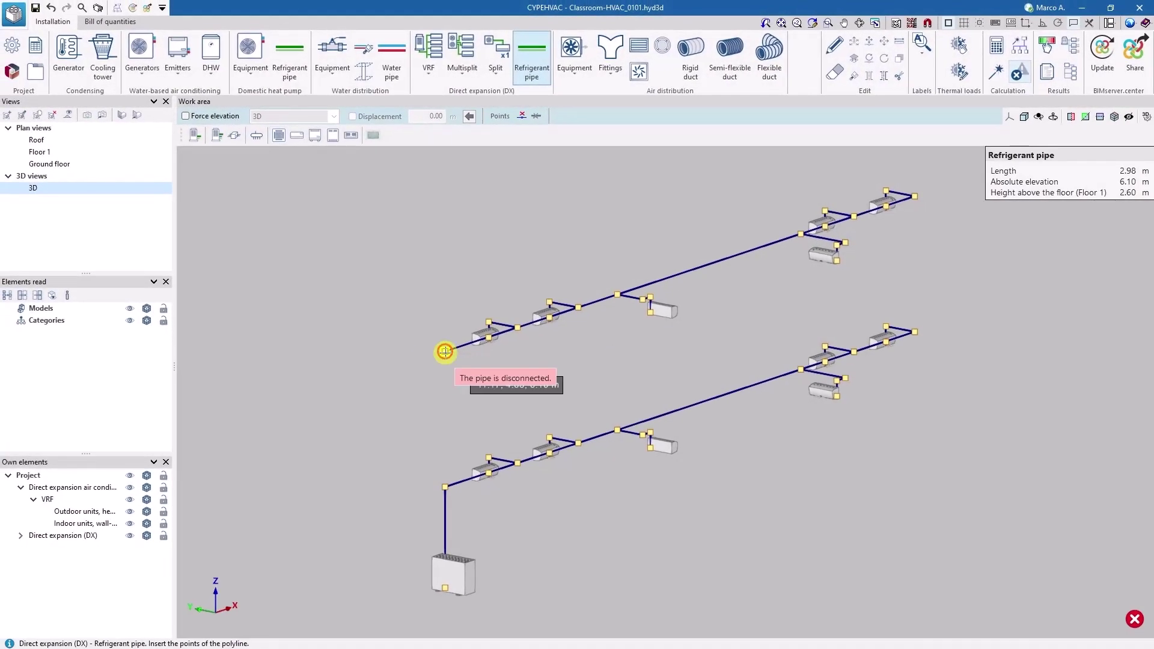
pyautogui.click(444, 351)
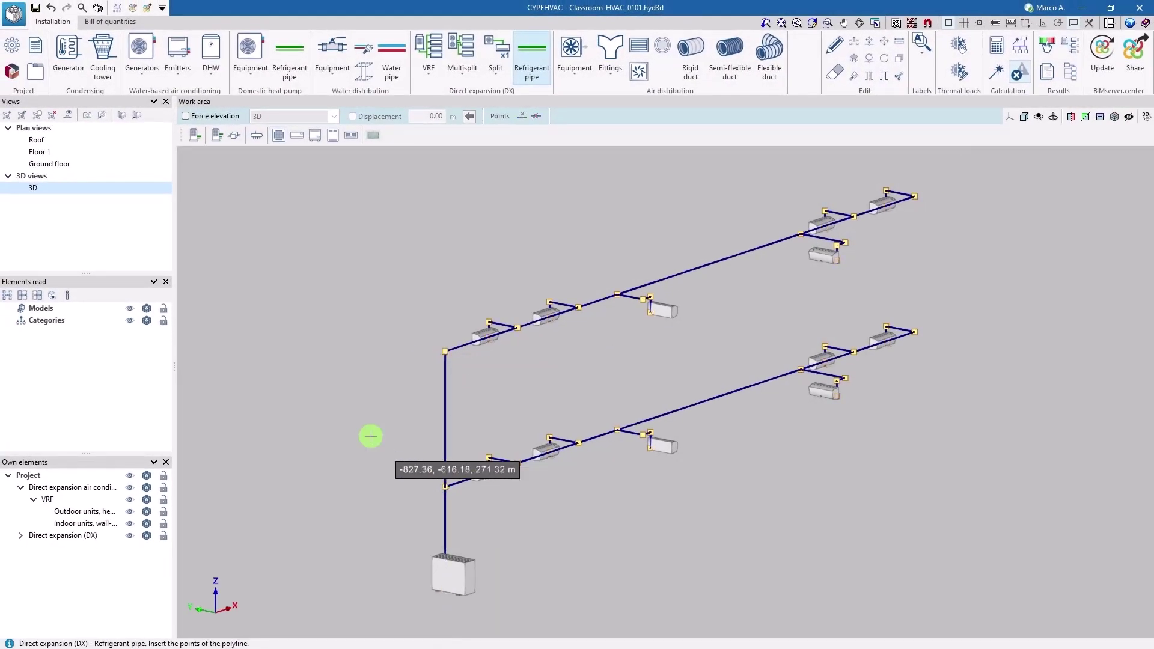
# - Run the automatic design of the installation, allowing the properties of the entered elements to change
pyautogui.click(996, 72)
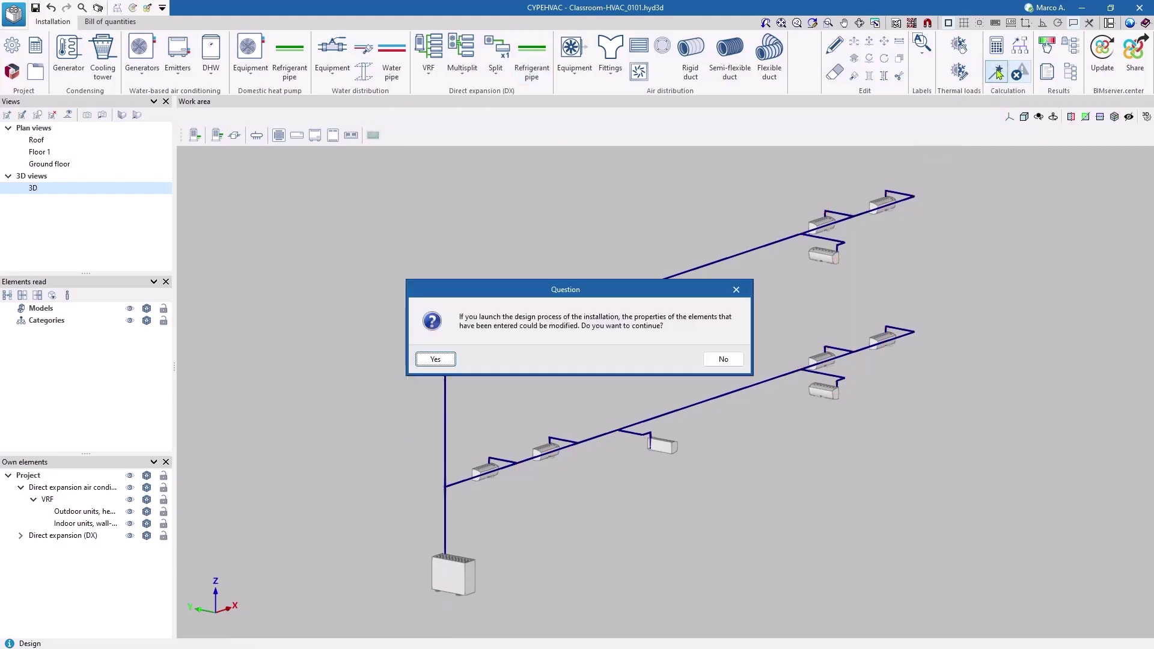
pyautogui.click(431, 357)
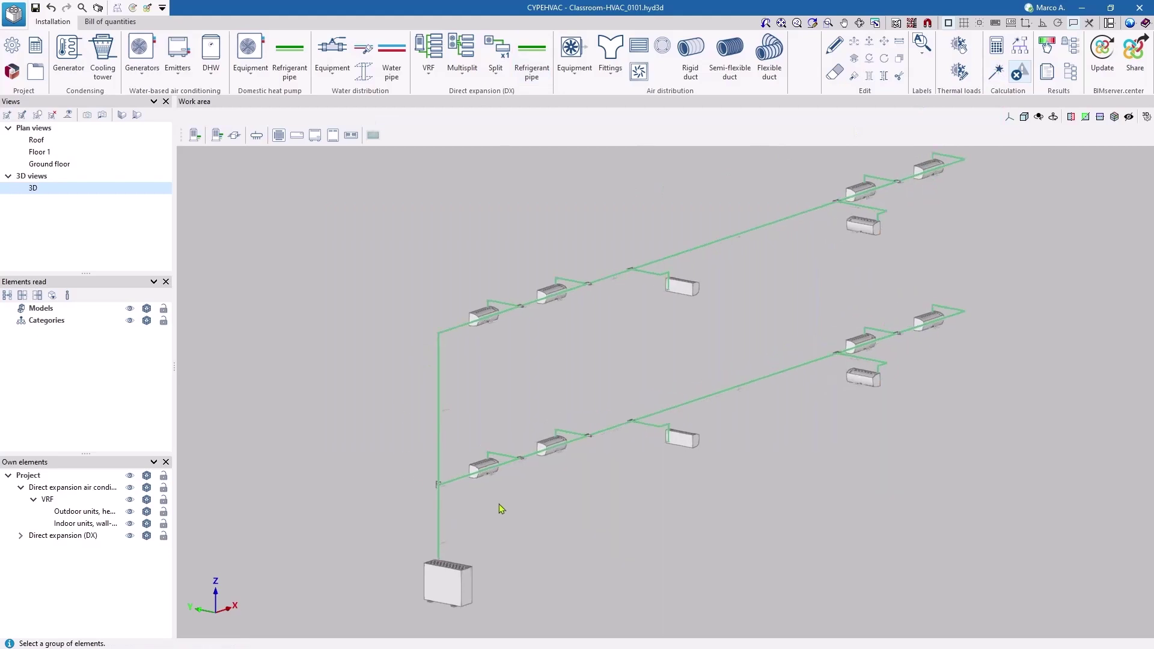
# - Set the required capacity of the ground floor indoor unit nearest the riser to 2000 W for cooling and 2000 W for heating
pyautogui.scroll(5, 499, 504)
pyautogui.click(480, 445)
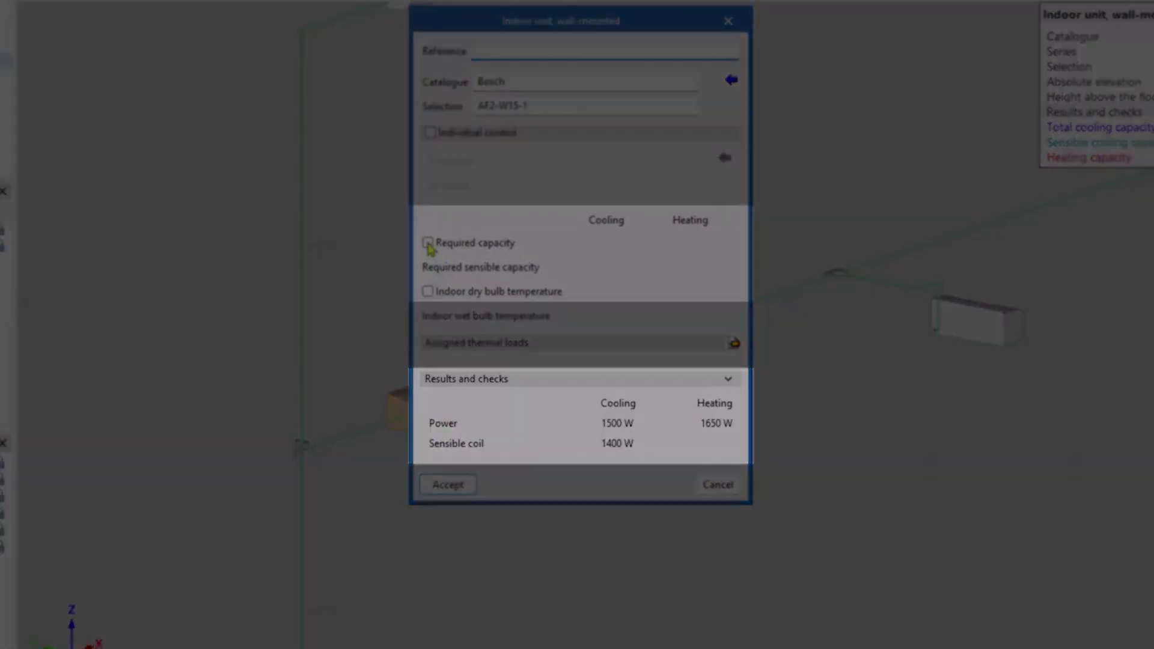
pyautogui.click(421, 230)
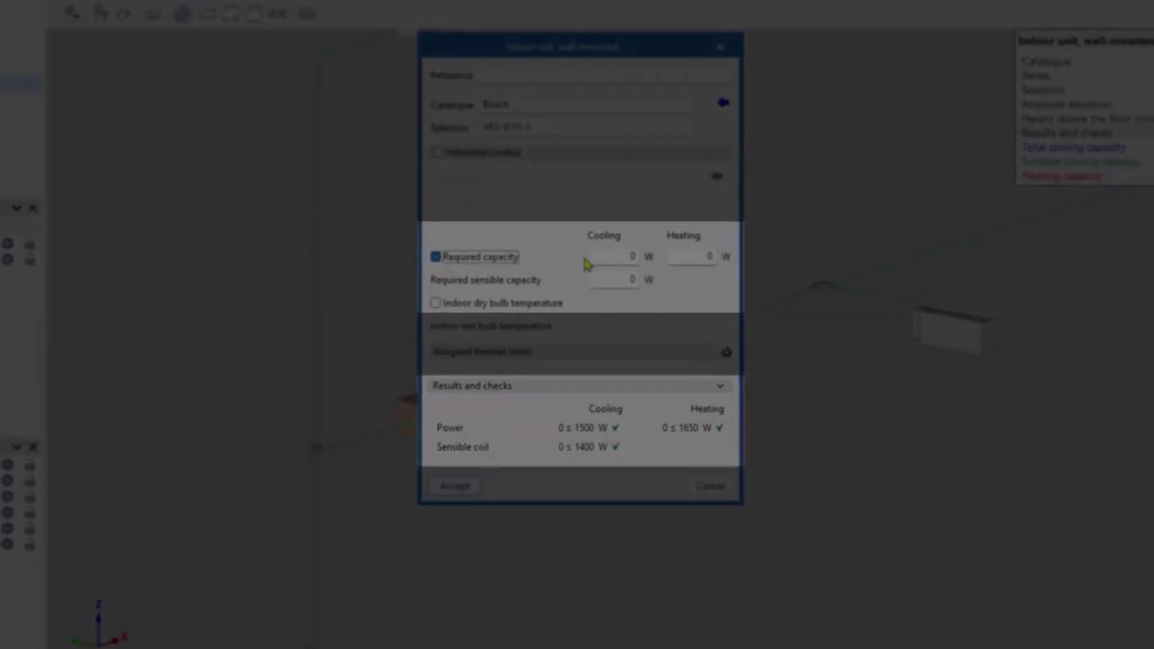
pyautogui.write('2000')
pyautogui.click(697, 269)
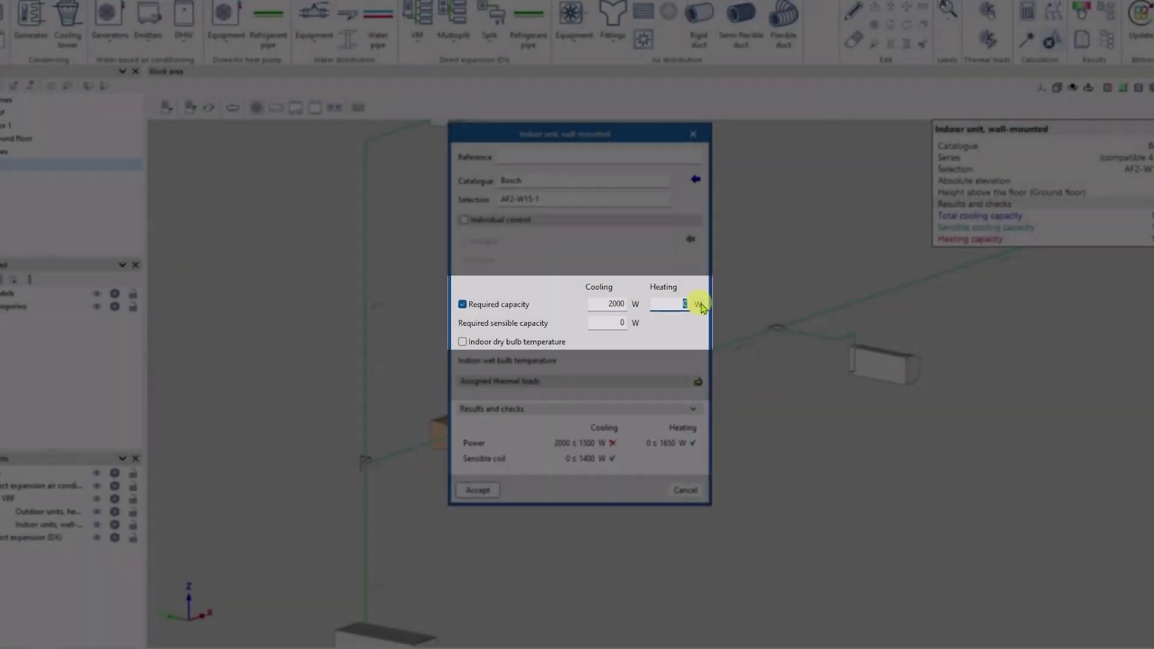
pyautogui.write('2000')
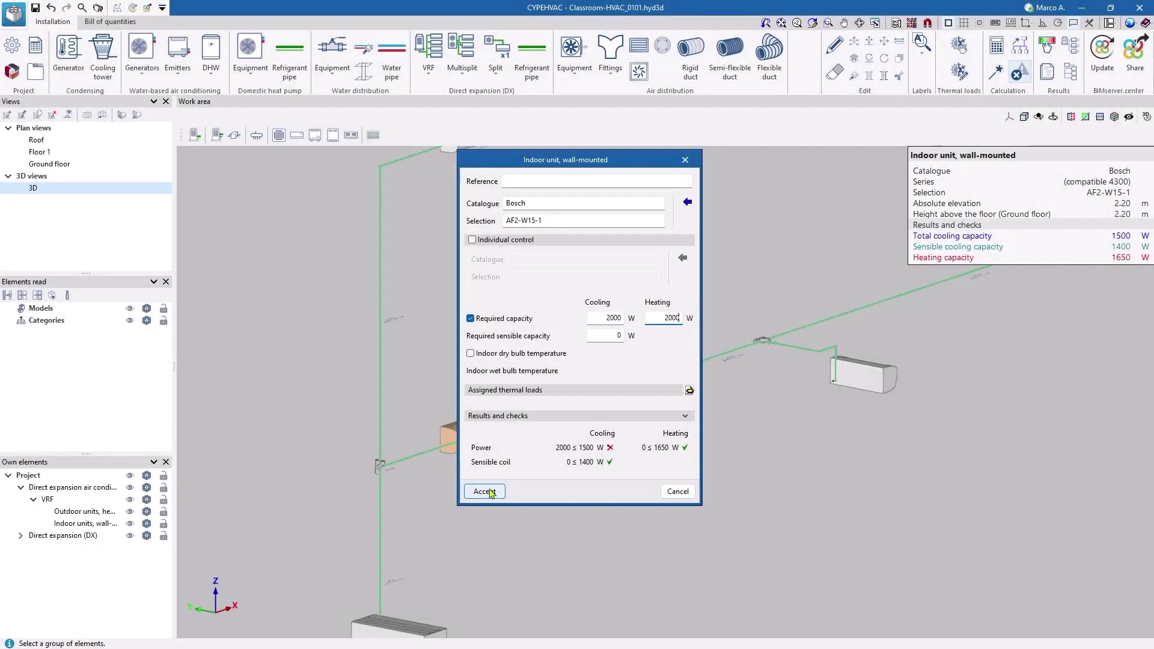
pyautogui.click(481, 491)
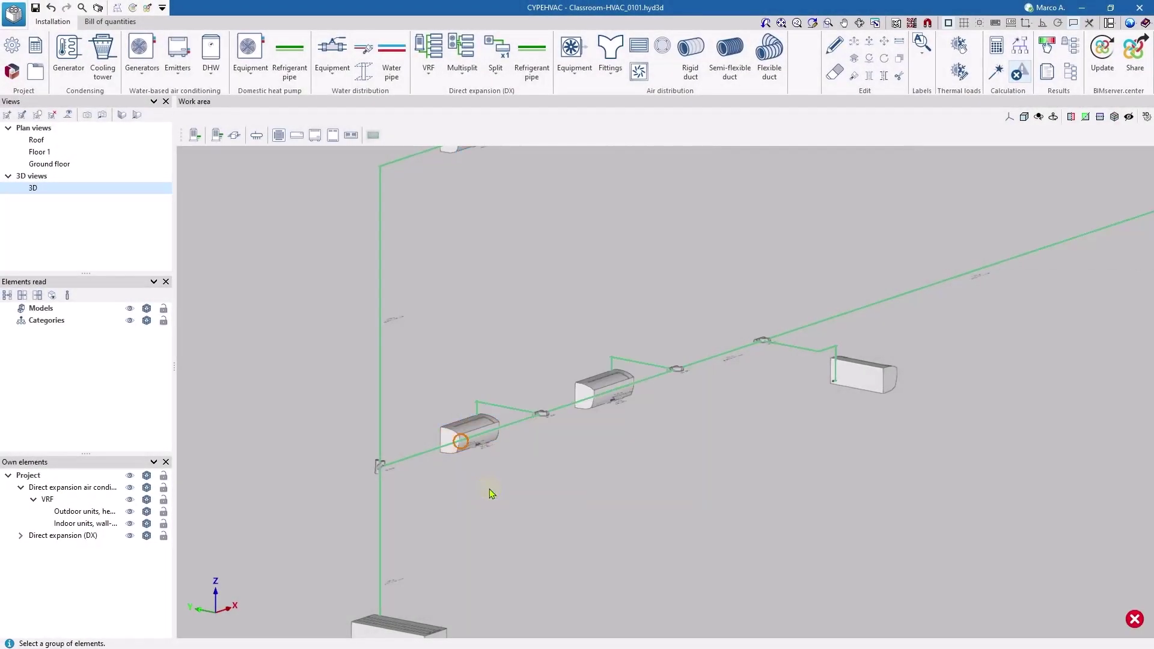
# - Change the model of that indoor unit to Bosch AF2-W22-1 from the compatible 4300 series
pyautogui.click(469, 423)
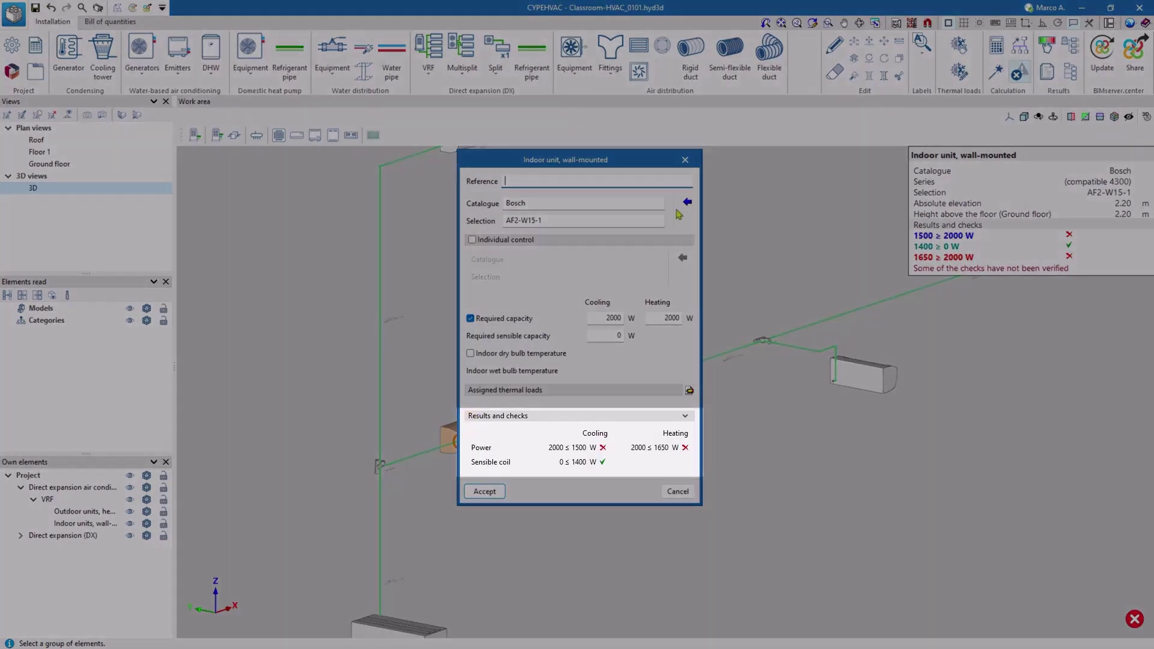
pyautogui.click(687, 201)
pyautogui.click(643, 318)
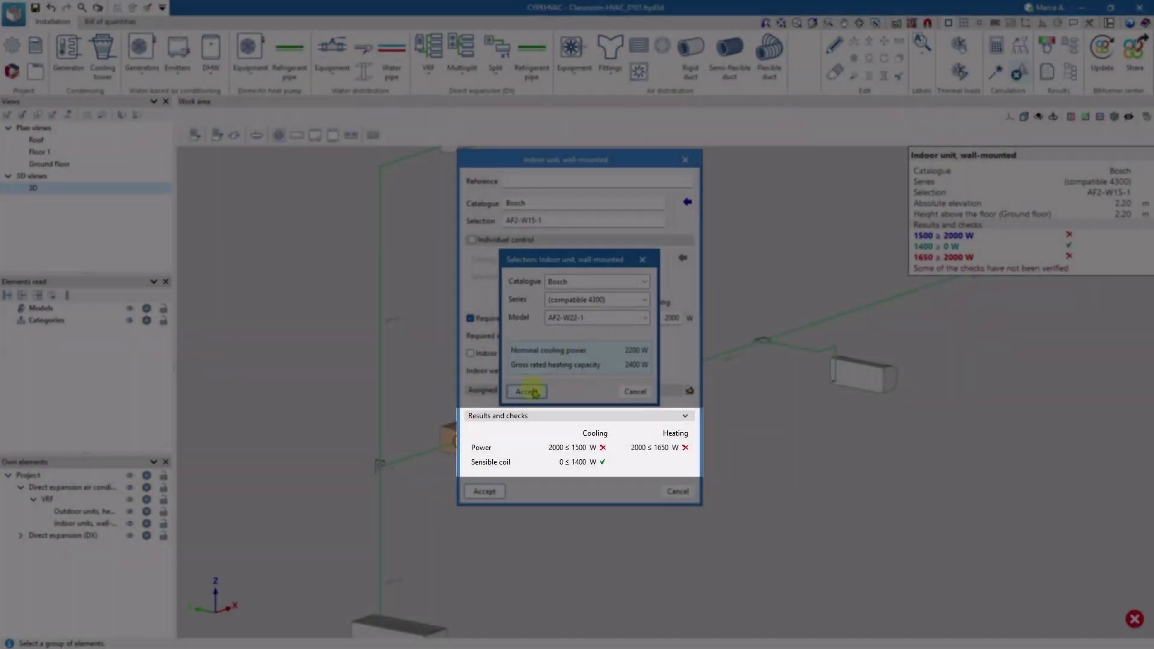
pyautogui.click(526, 391)
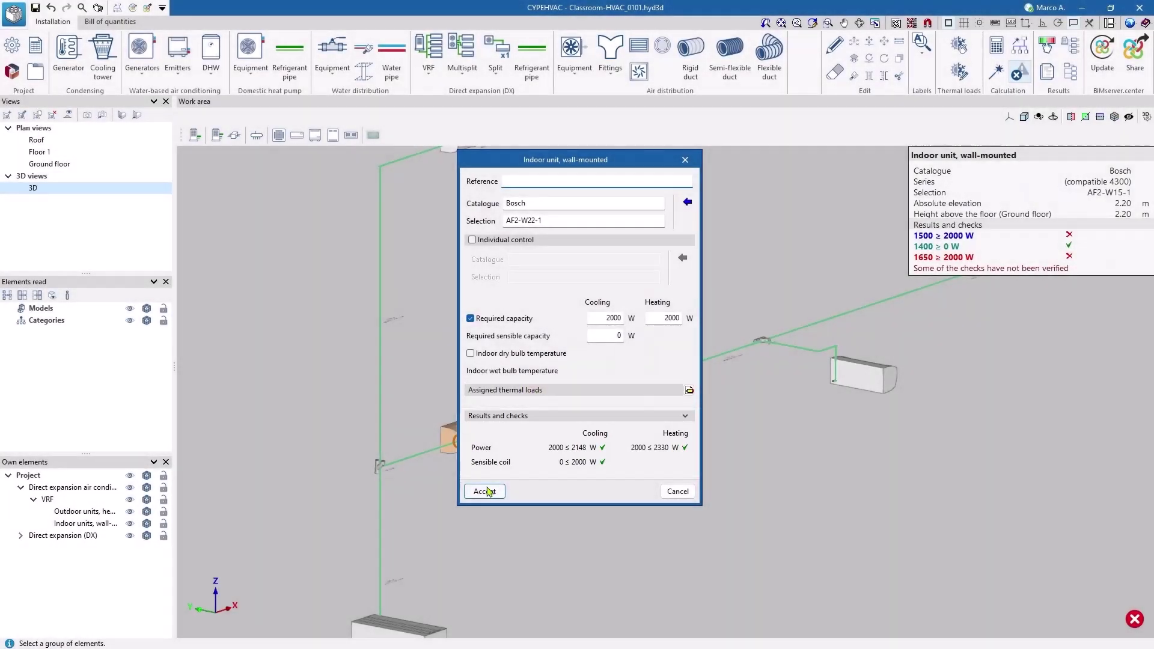
pyautogui.click(485, 491)
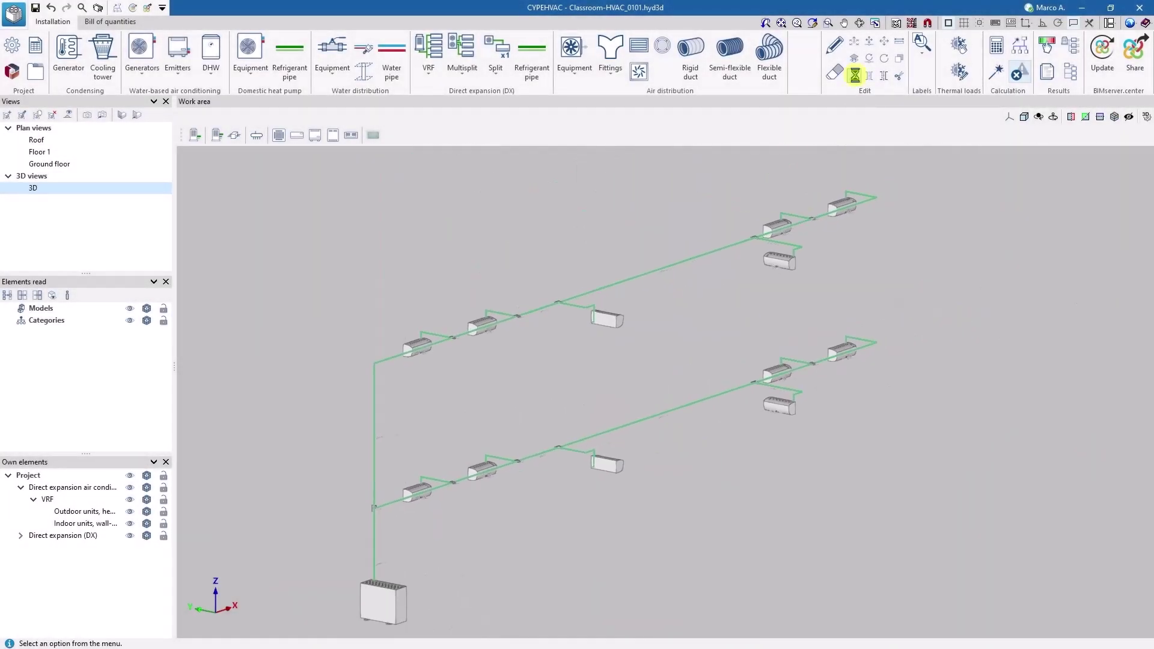
# - Assign that unit's selection, individual control, required capacities and temperatures to all the other indoor units
pyautogui.click(414, 490)
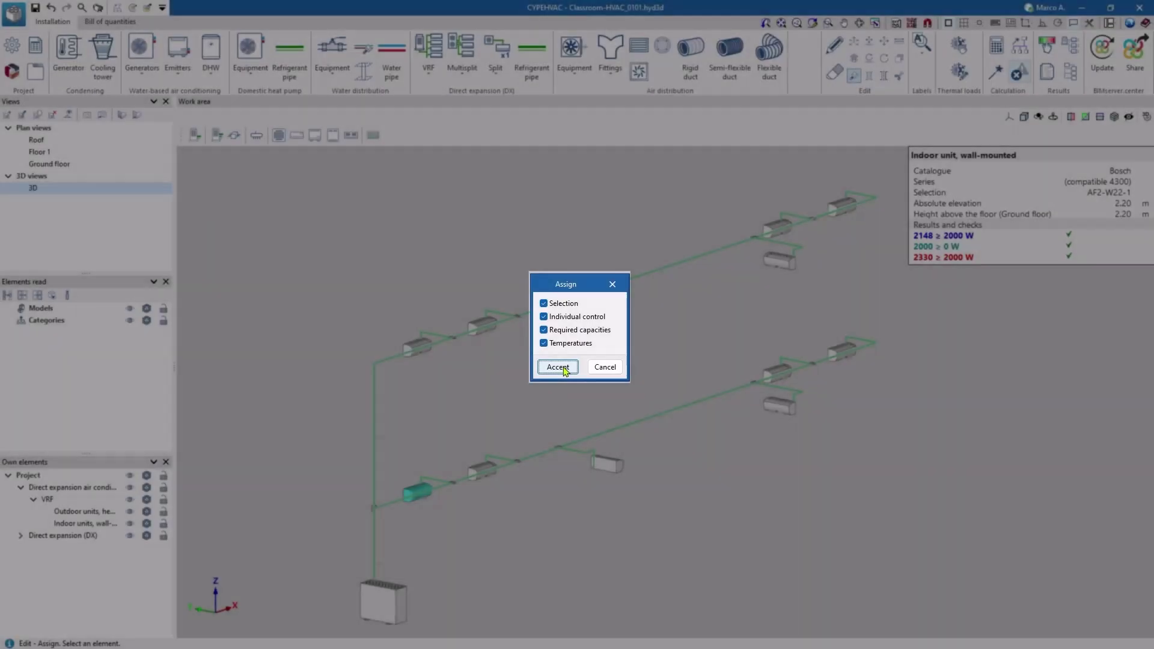
pyautogui.click(558, 367)
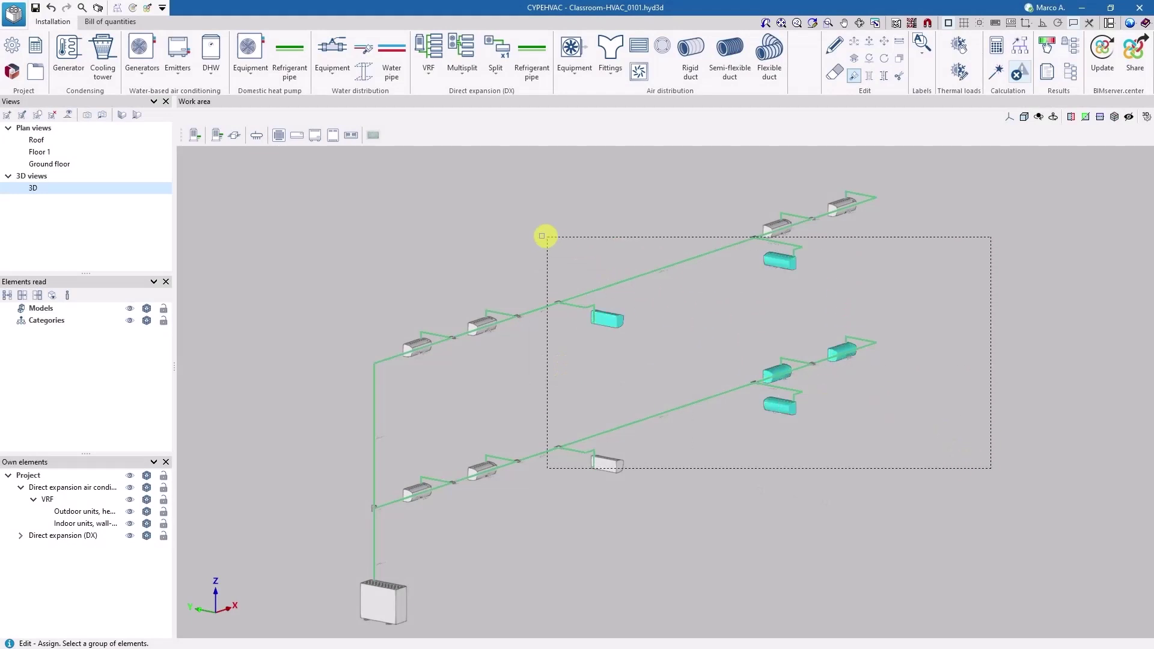
pyautogui.click(303, 196)
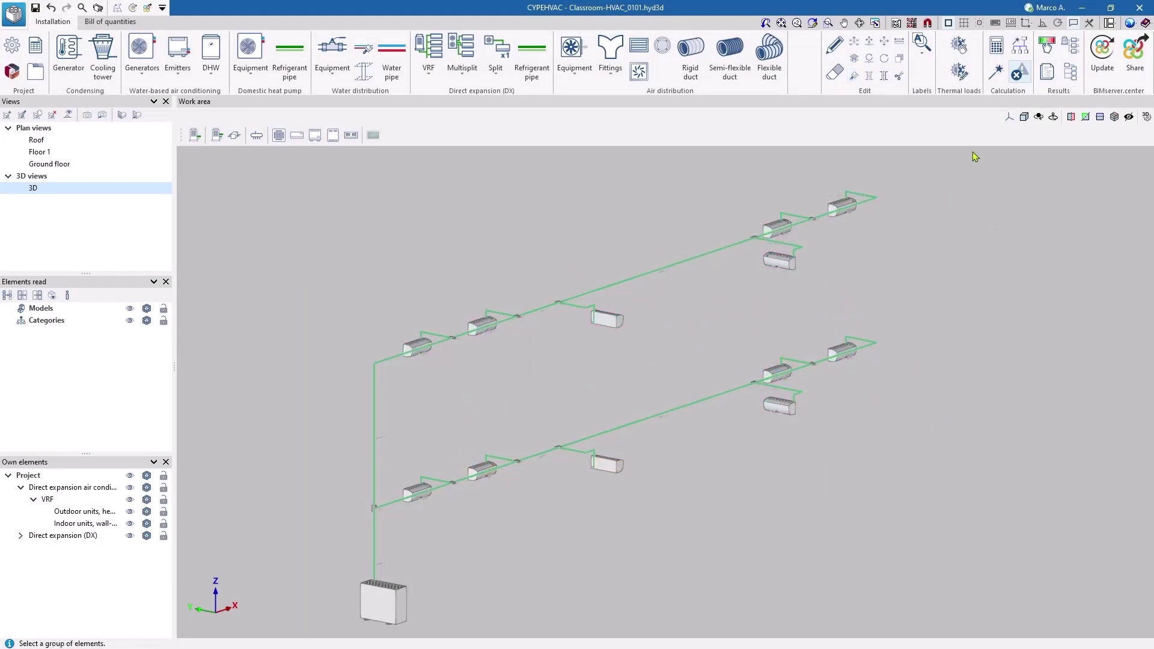
# - Redesign the installation using the updated indoor units
pyautogui.click(997, 75)
pyautogui.click(451, 359)
# - Review the VRF report and the schema of the refrigerant installation
pyautogui.click(1047, 73)
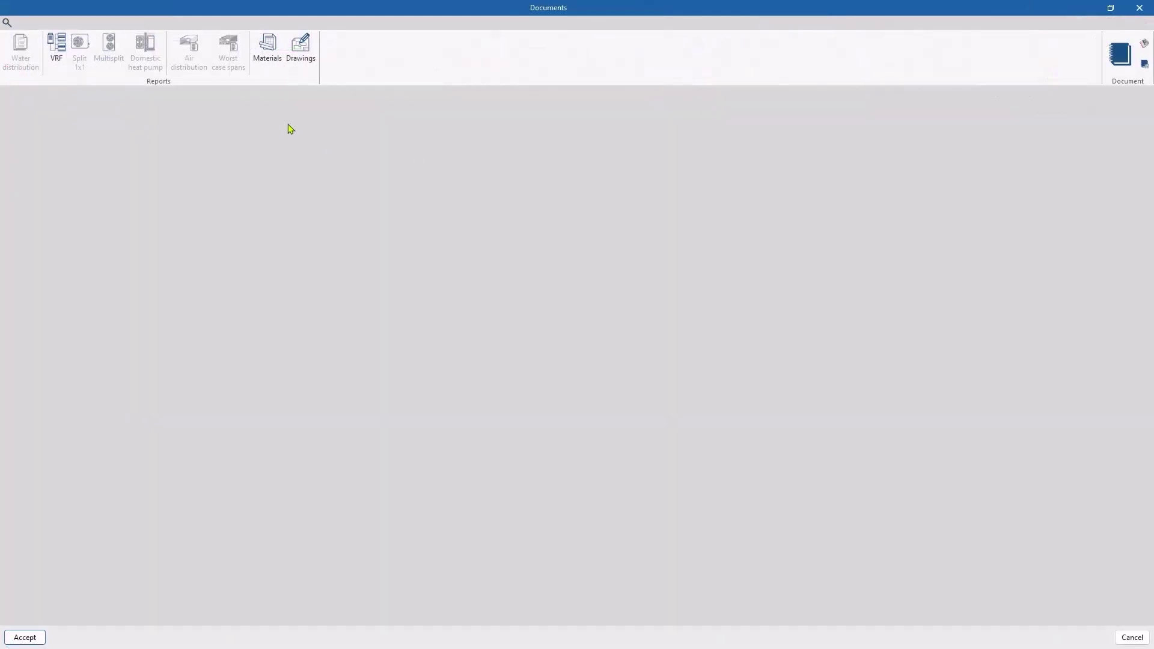
pyautogui.scroll(-15, 1124, 231)
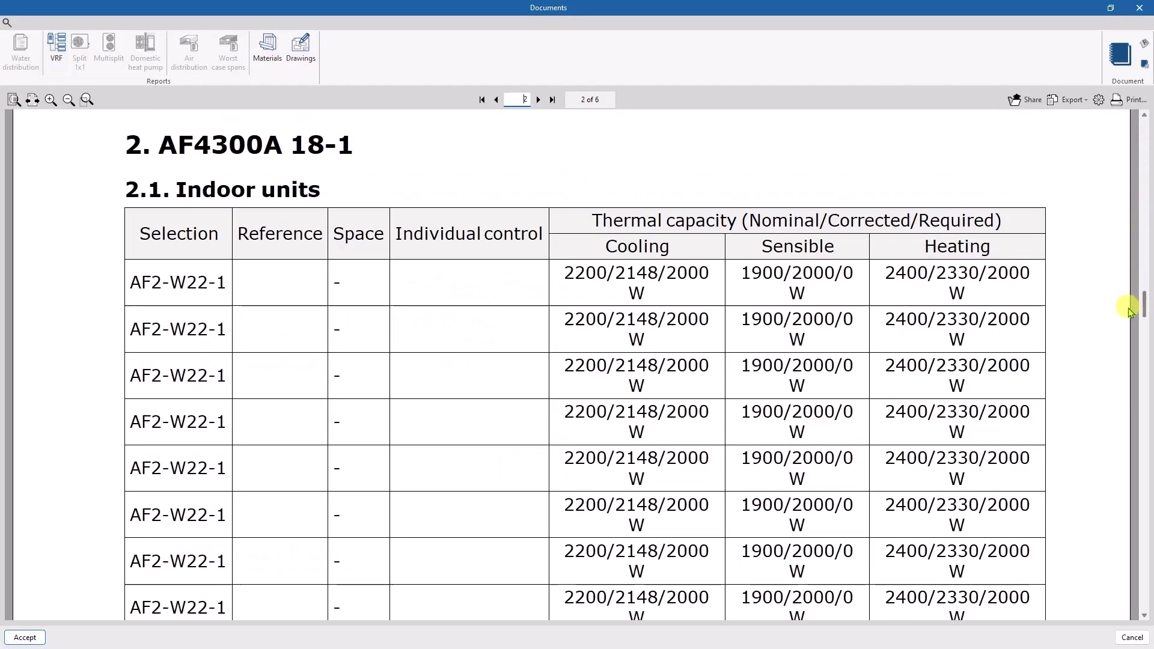
pyautogui.click(1139, 7)
pyautogui.click(1073, 51)
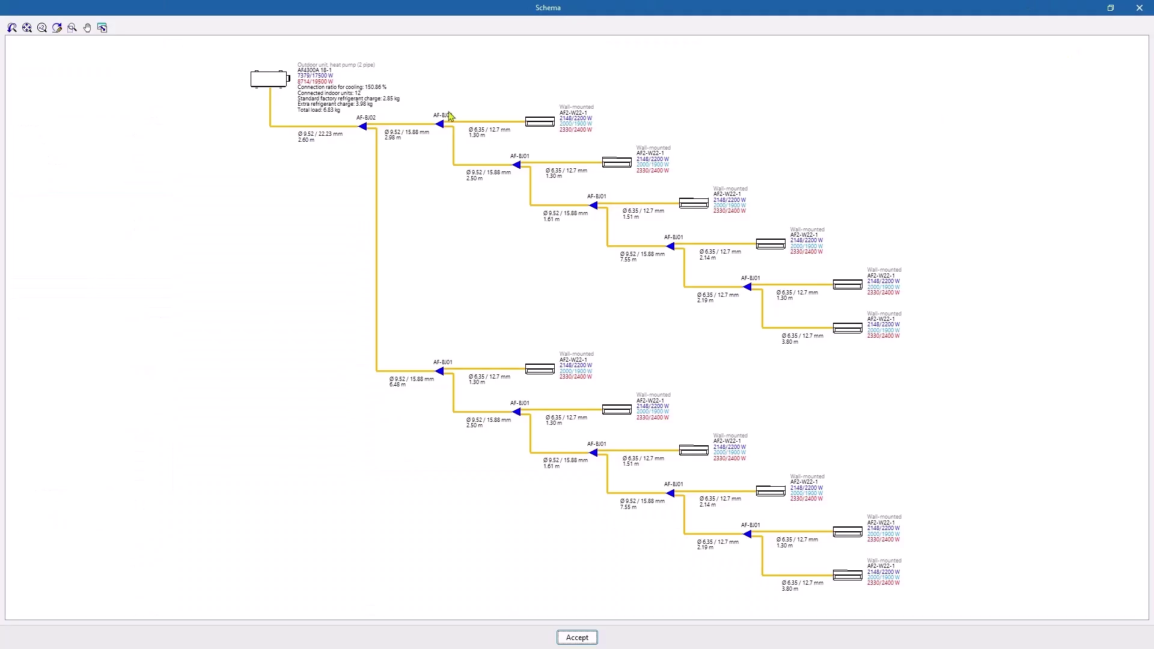
pyautogui.scroll(4, 451, 114)
pyautogui.click(1139, 7)
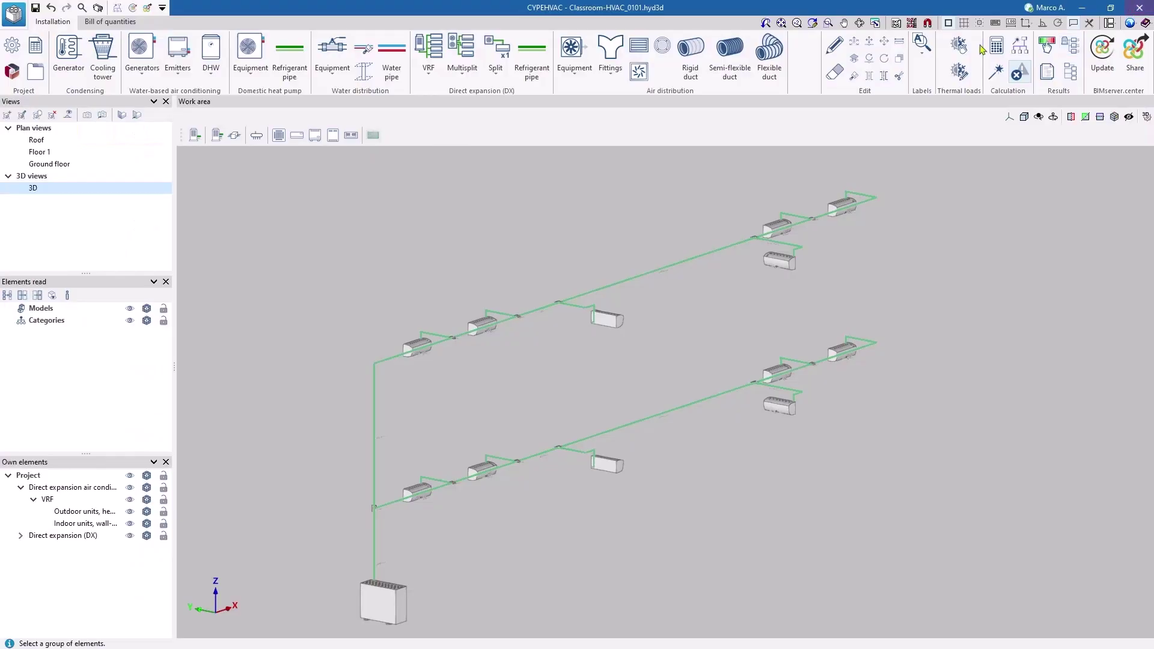
# - Add a drawing of the view plans and include the Ground floor plan in it
pyautogui.click(98, 8)
pyautogui.click(435, 230)
pyautogui.click(484, 265)
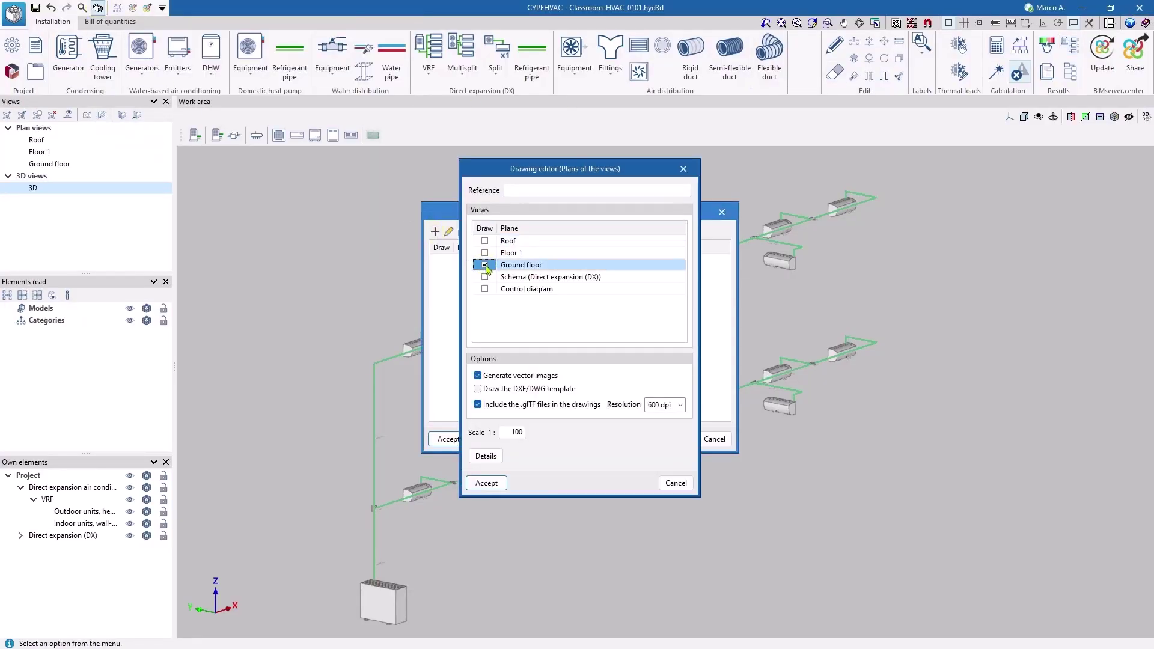